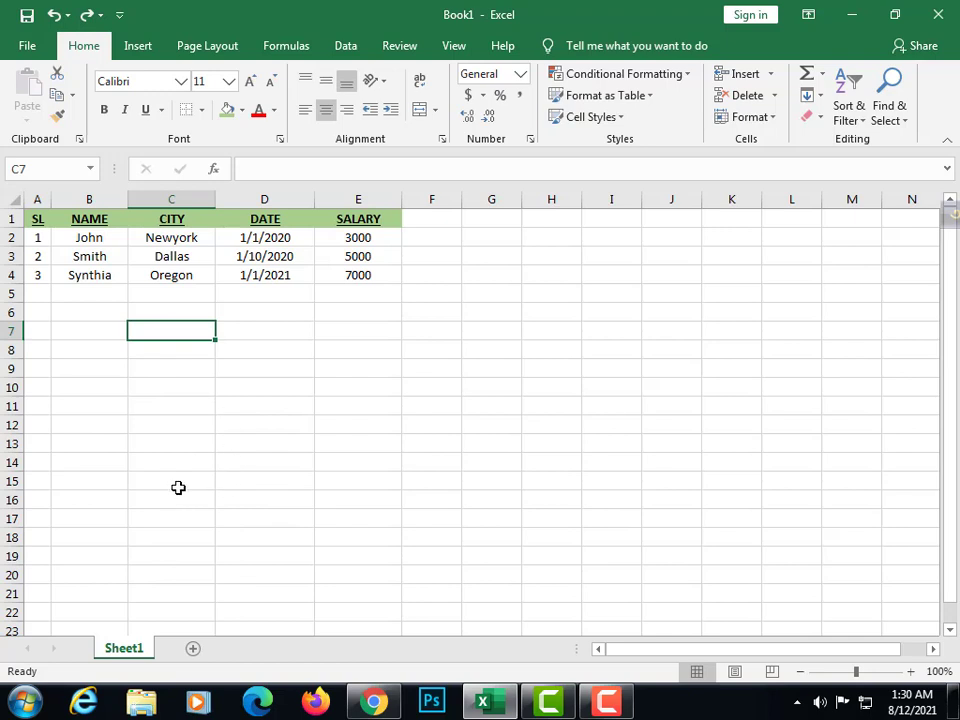
Fill row 5 with serial number 4, the person's first name, city Newyork, date 1/2/2021 and salary 7000
{"action": "left_click", "coordinate": [41, 293]}
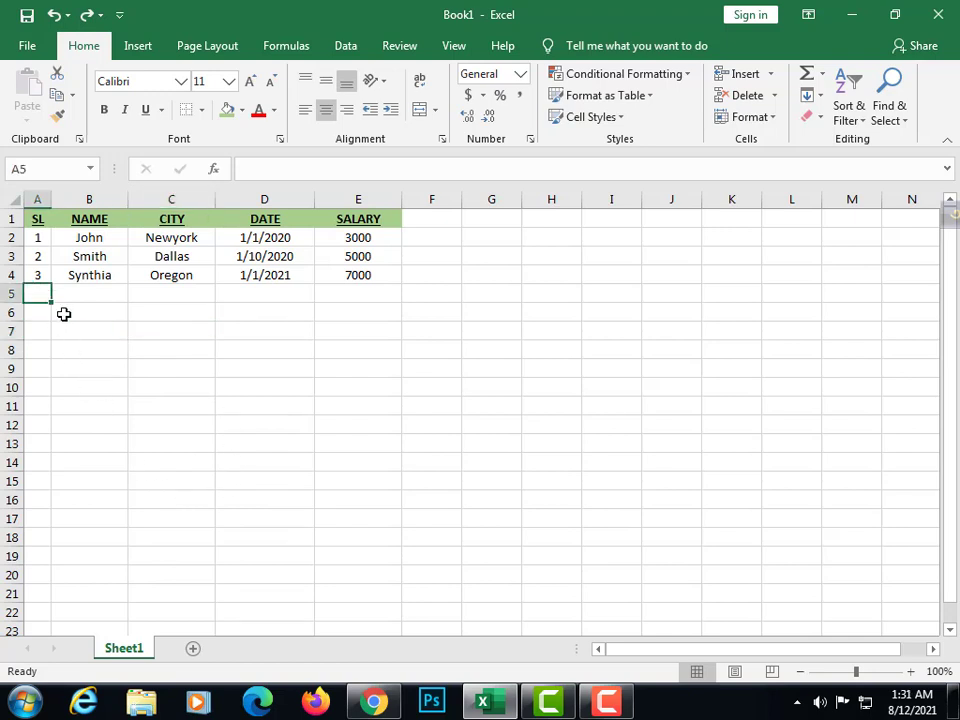
{"action": "type", "text": "4"}
{"action": "key", "text": "Tab"}
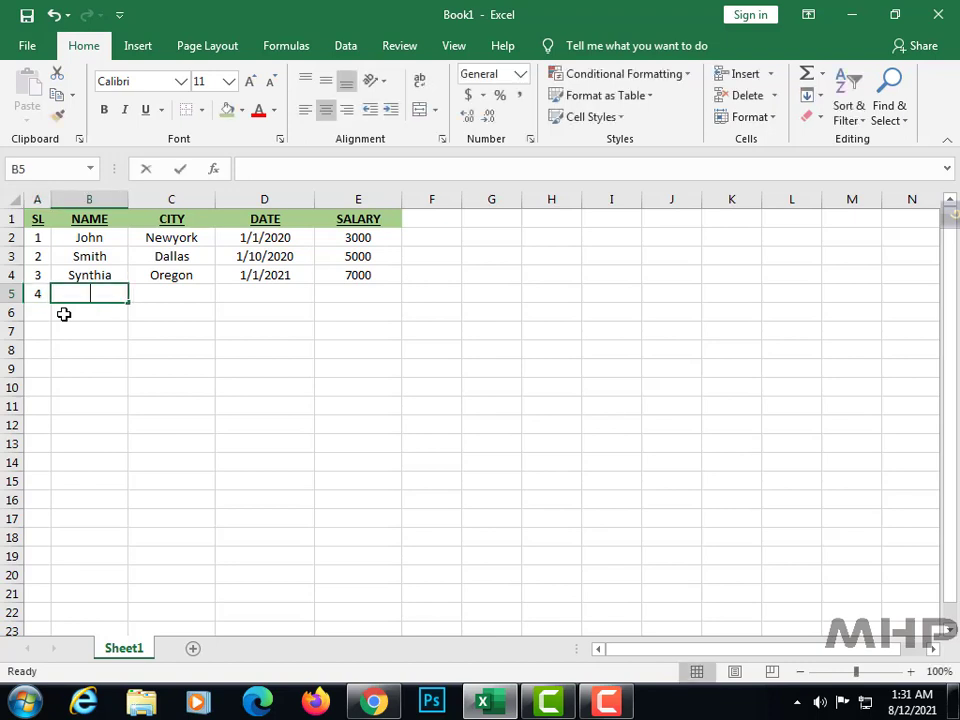
{"action": "type", "text": "David"}
{"action": "key", "text": "Tab"}
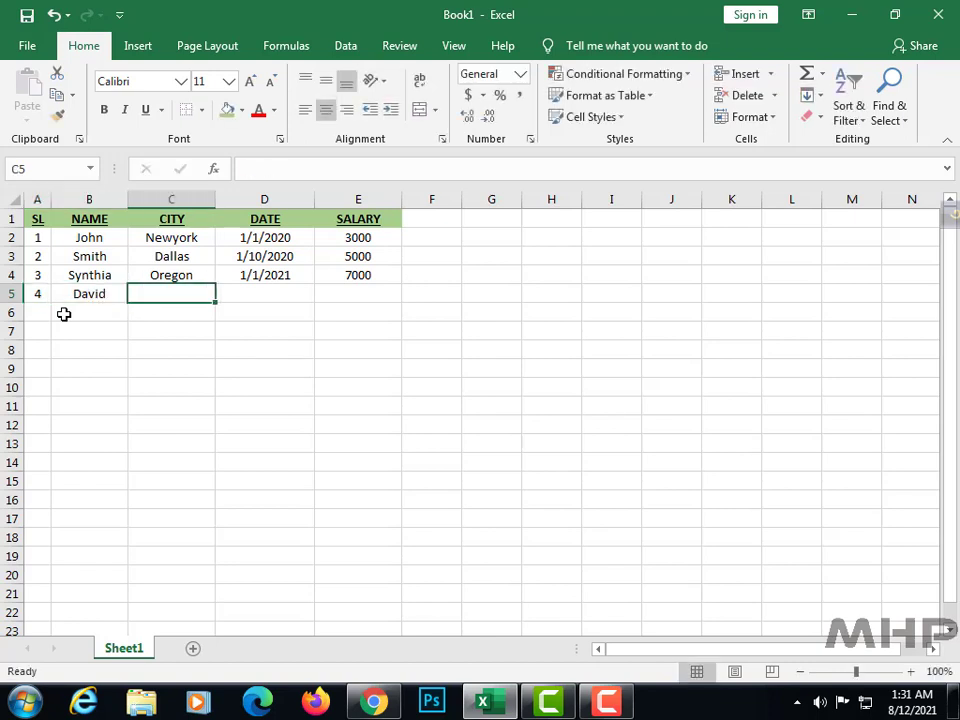
{"action": "type", "text": "Newyork"}
{"action": "key", "text": "Tab"}
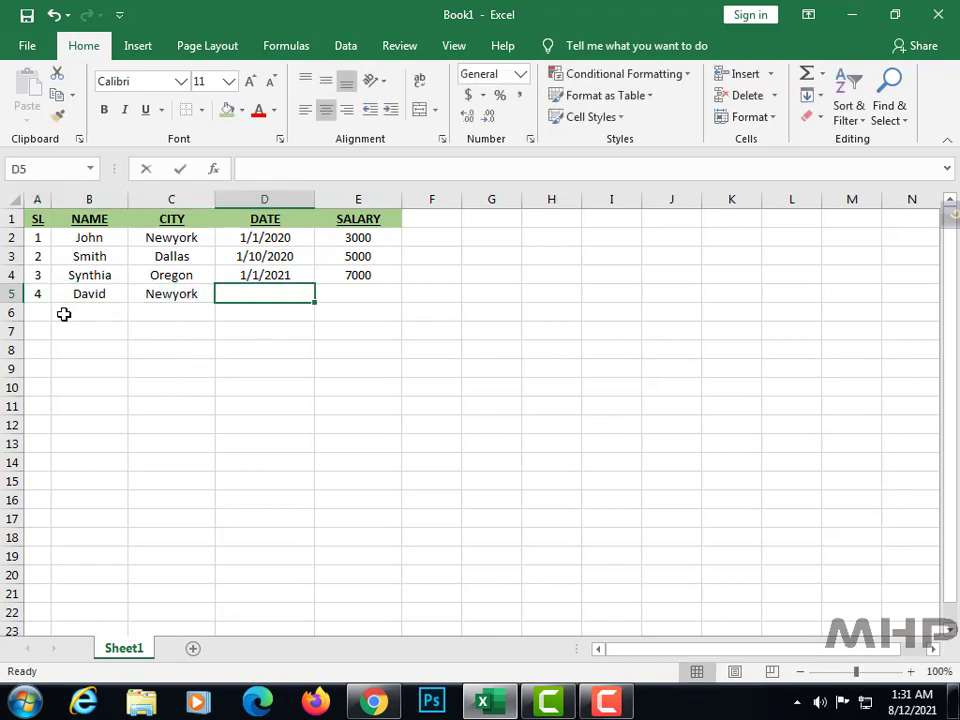
{"action": "type", "text": "1/2/2021"}
{"action": "key", "text": "Tab"}
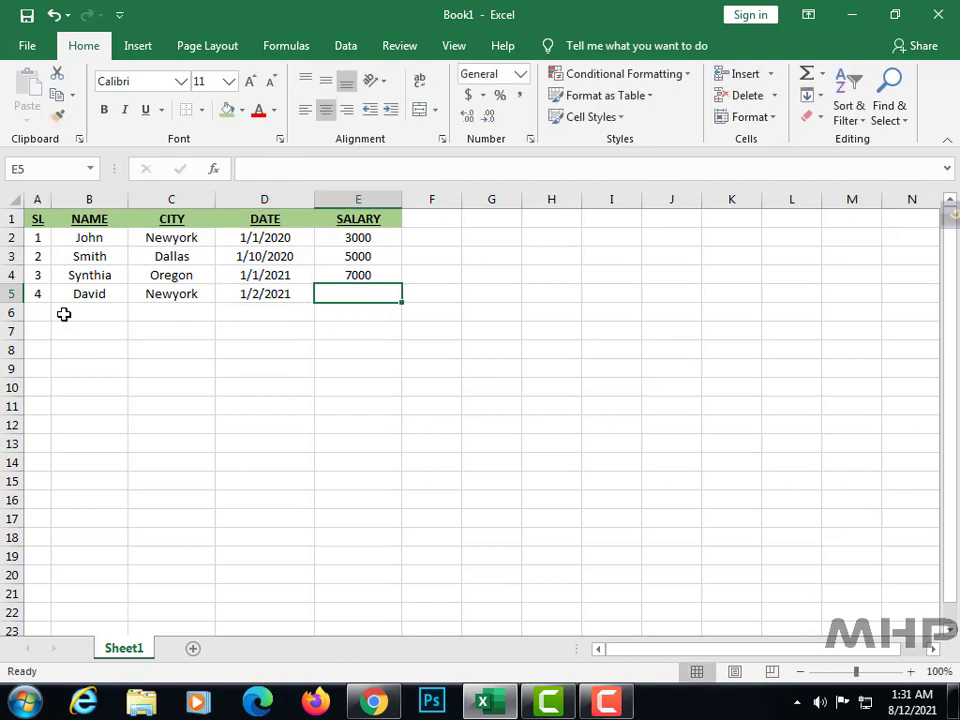
{"action": "type", "text": "7000"}
{"action": "key", "text": "Tab"}
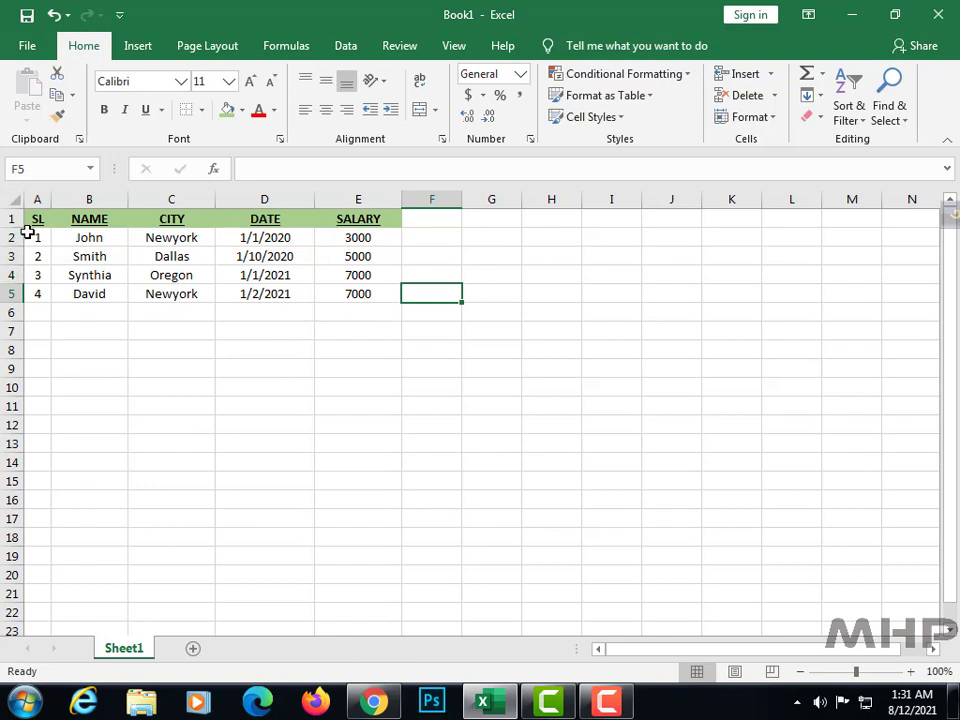
Convert the range A1:E5 into a table with headers
{"action": "left_click_drag", "start_coordinate": [36, 220], "coordinate": [359, 297]}
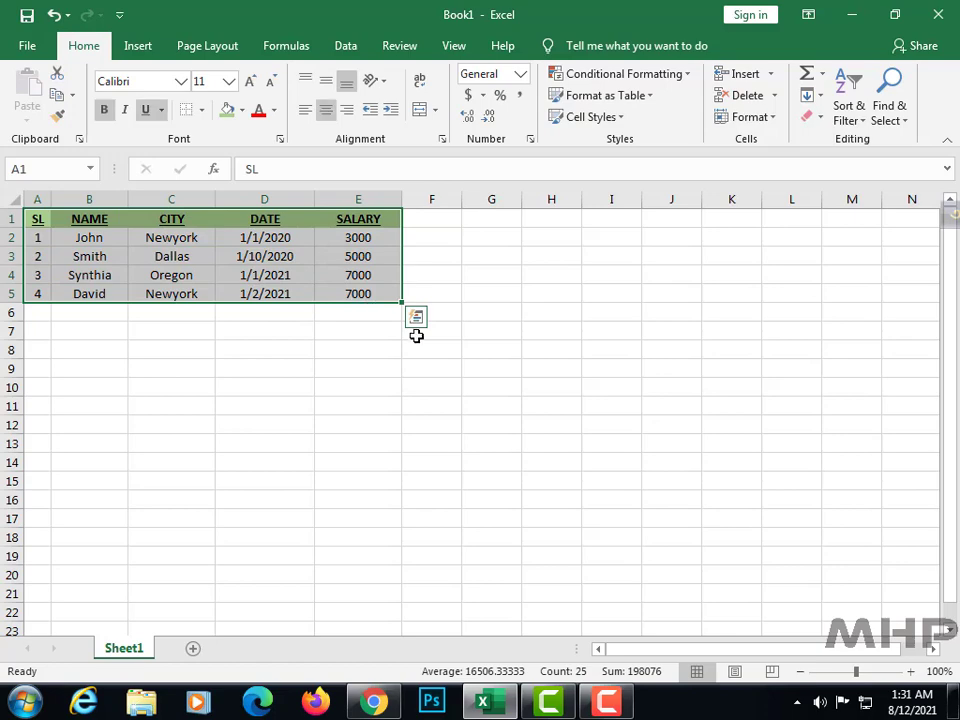
{"action": "left_click", "coordinate": [652, 100]}
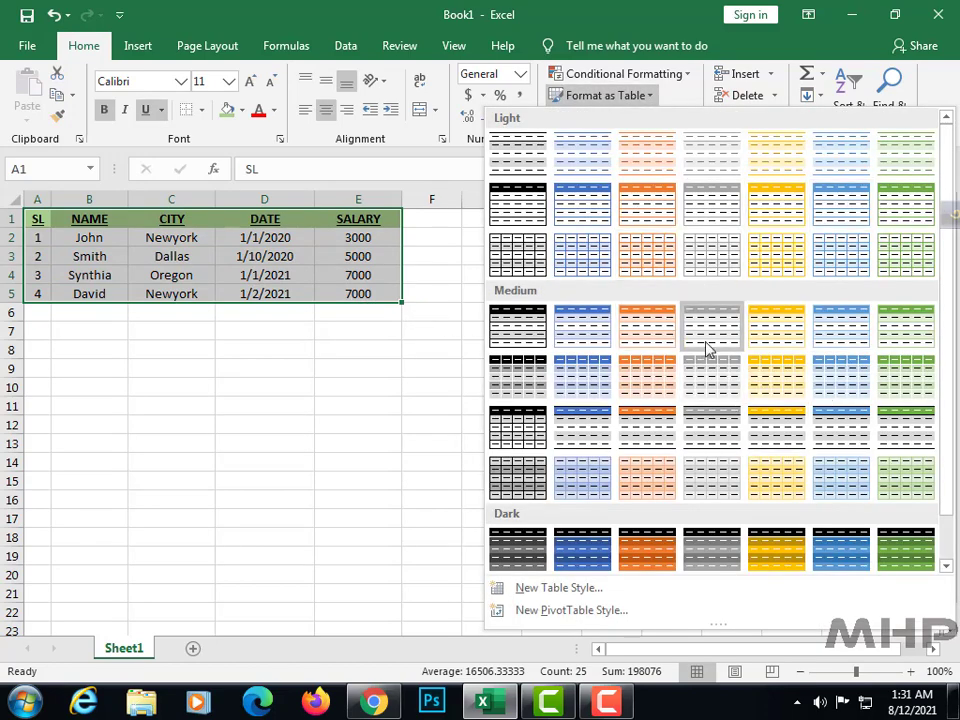
{"action": "left_click", "coordinate": [373, 420]}
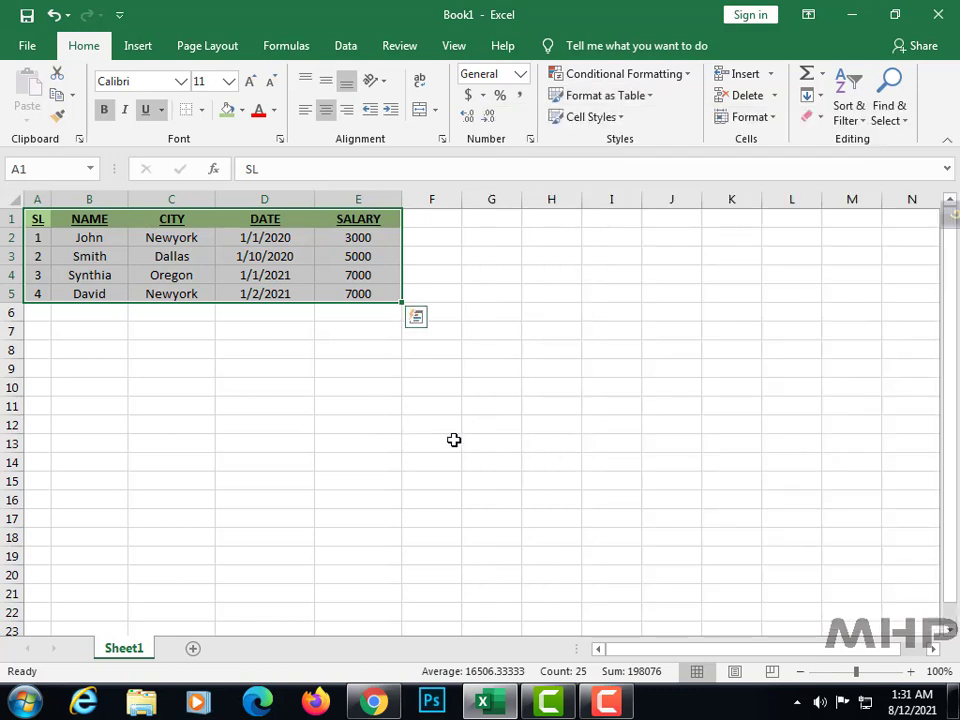
{"action": "key", "text": "ctrl+t"}
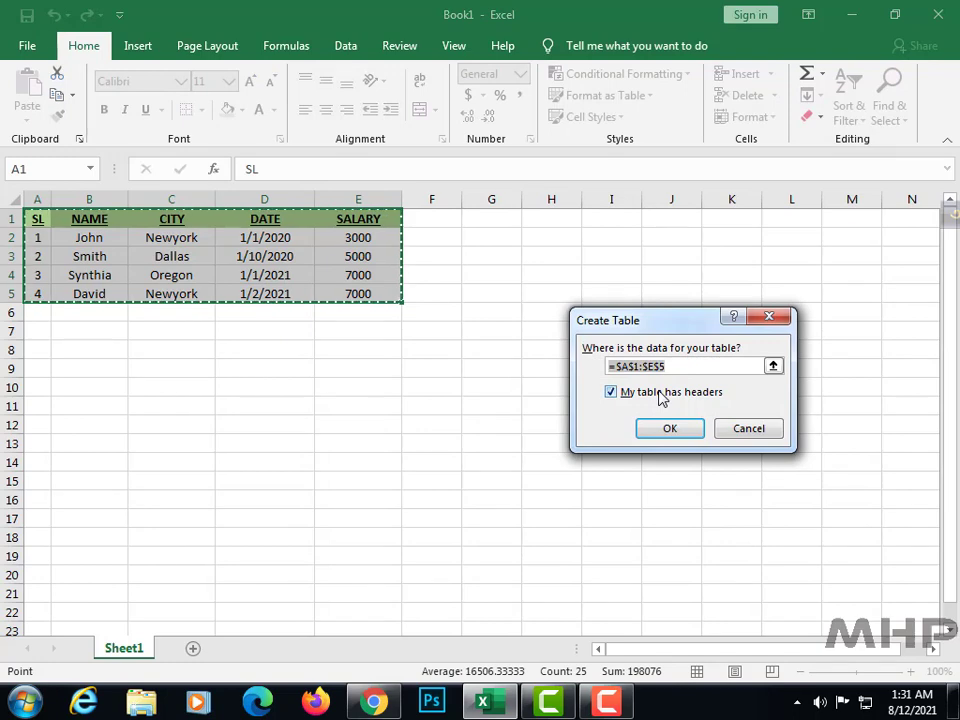
{"action": "left_click", "coordinate": [671, 430]}
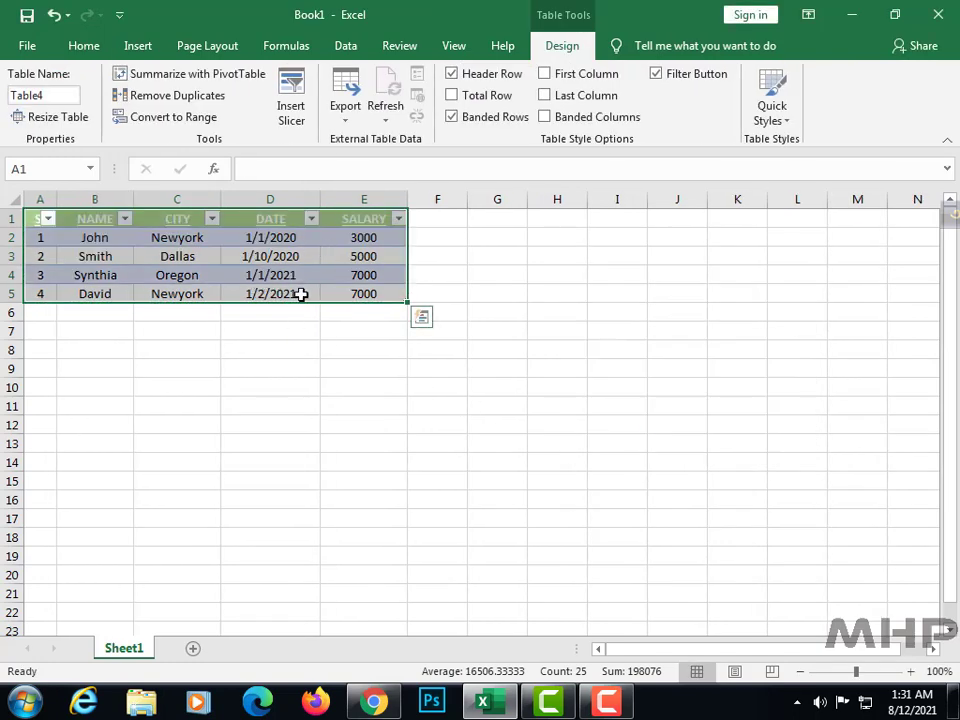
Apply the first Light table style, with black lines and grey banded rows, to the table
{"action": "left_click", "coordinate": [83, 46]}
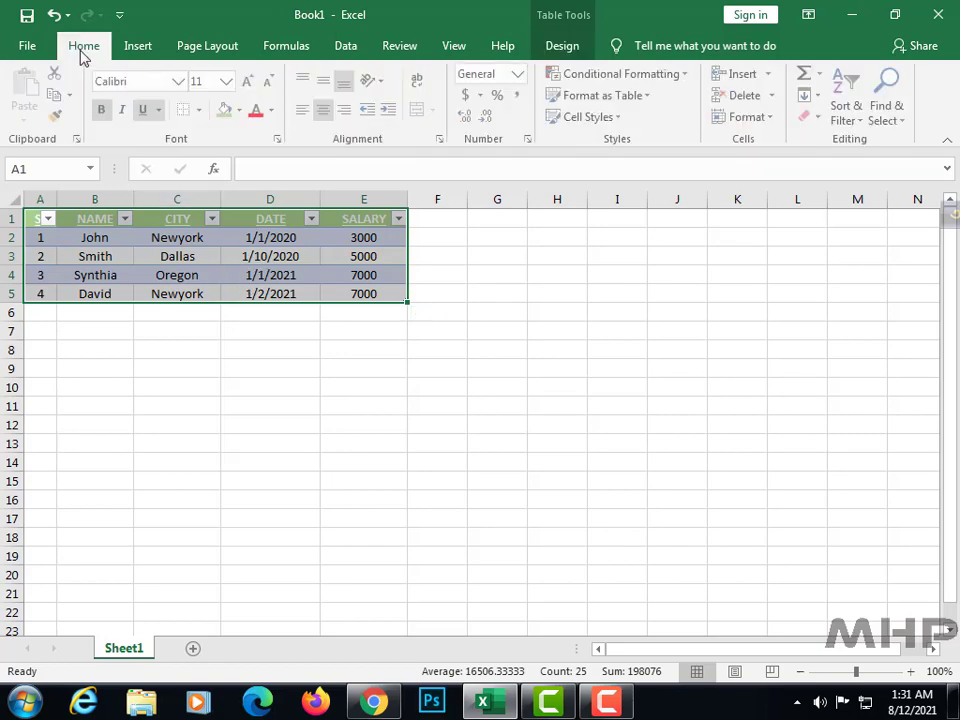
{"action": "left_click", "coordinate": [650, 97]}
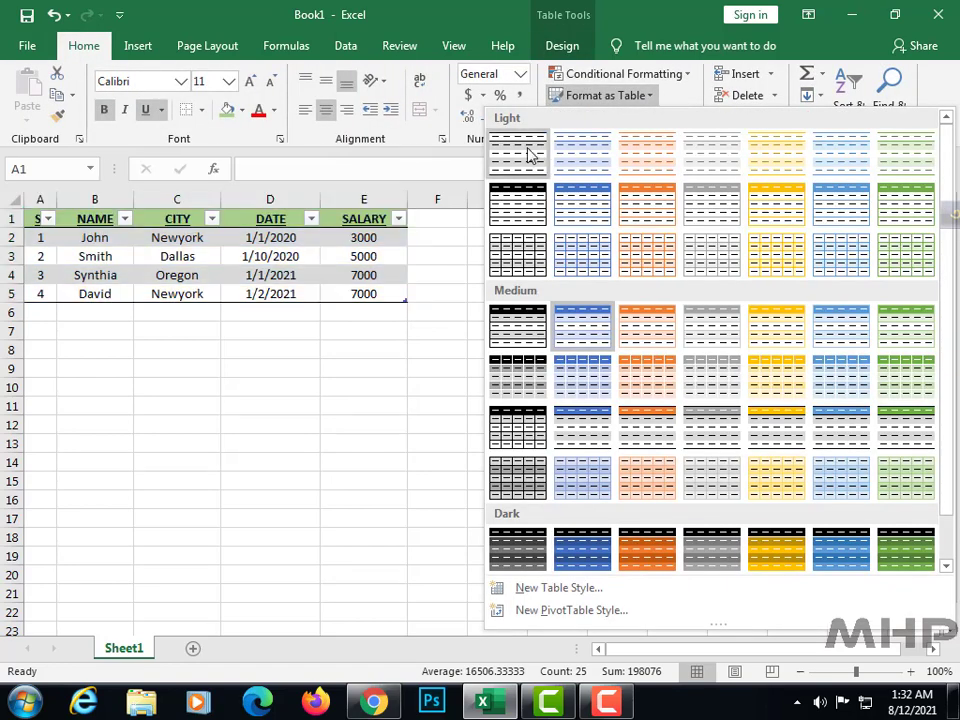
{"action": "left_click", "coordinate": [527, 153]}
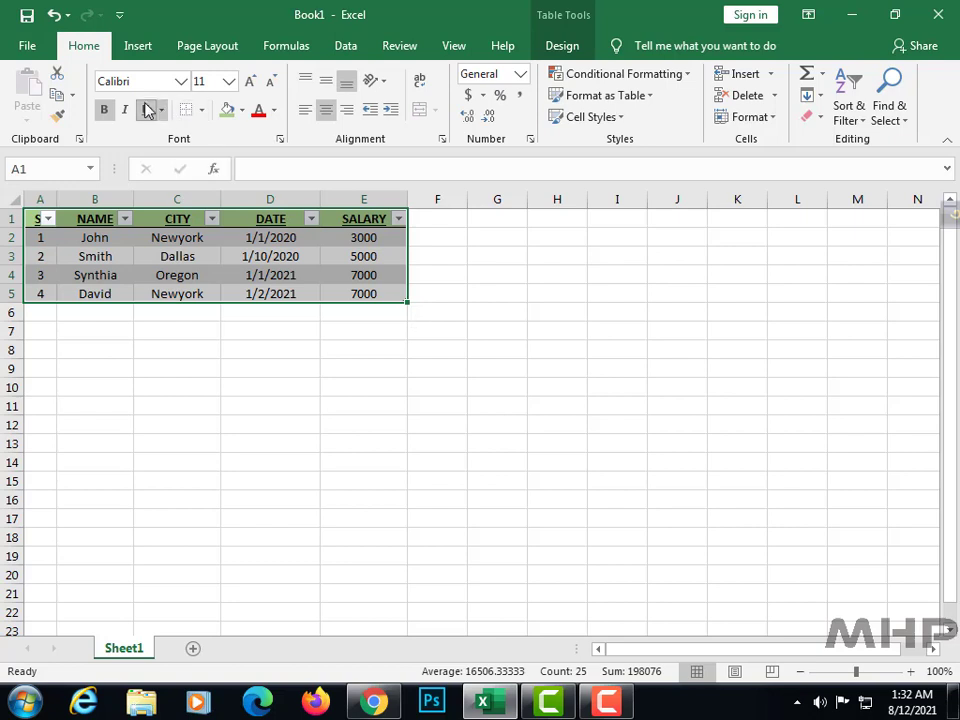
{"action": "left_click", "coordinate": [146, 109]}
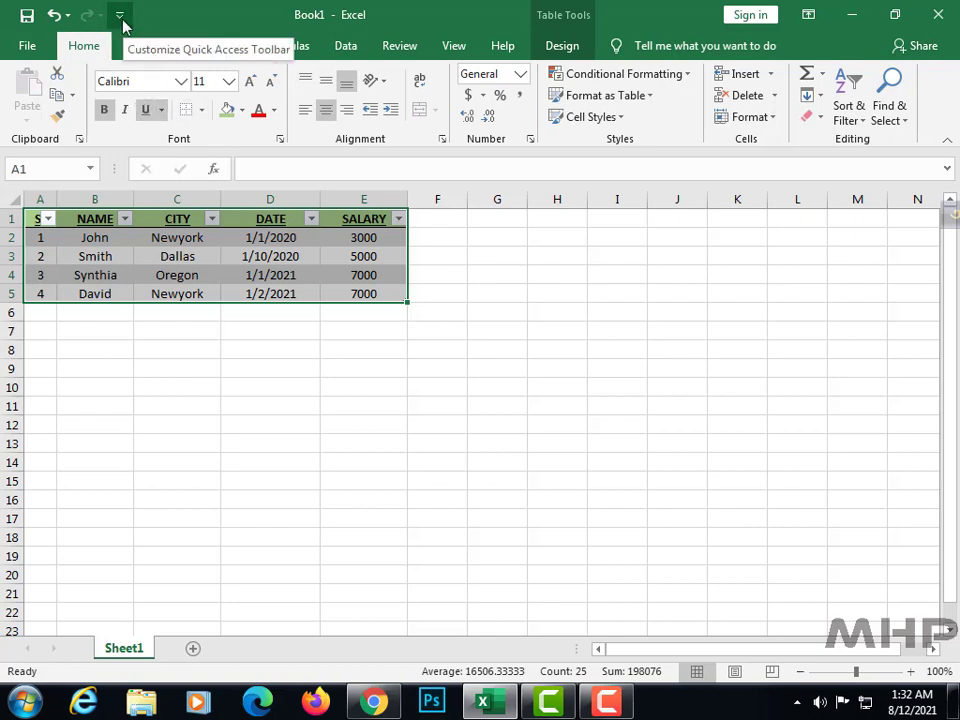
Add the Form command from Commands Not in the Ribbon to the Quick Access Toolbar
{"action": "left_click", "coordinate": [120, 16]}
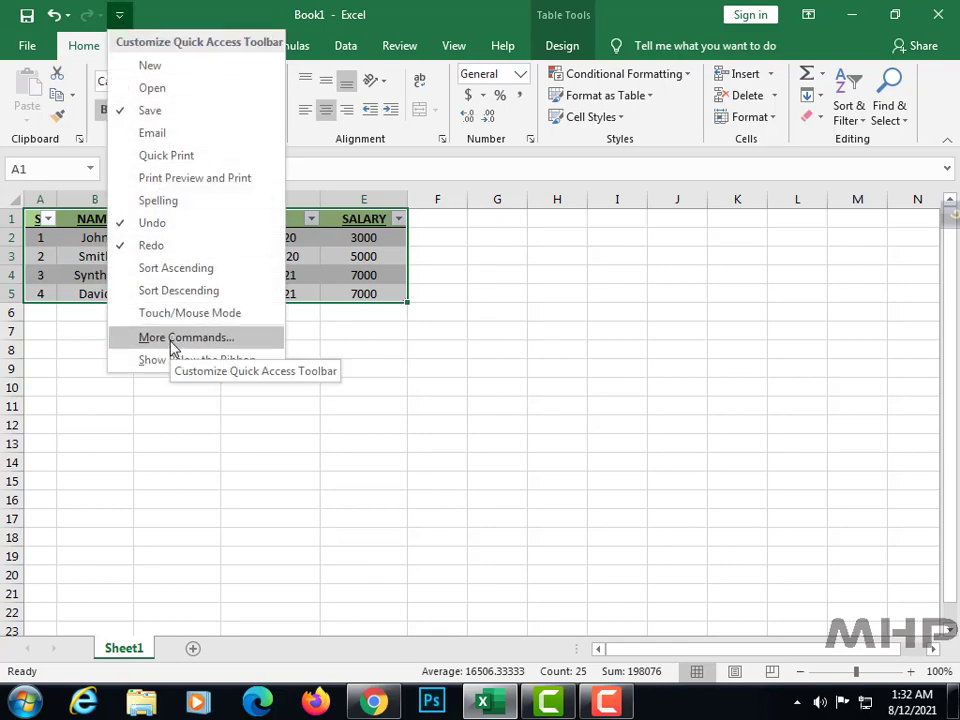
{"action": "left_click", "coordinate": [200, 342]}
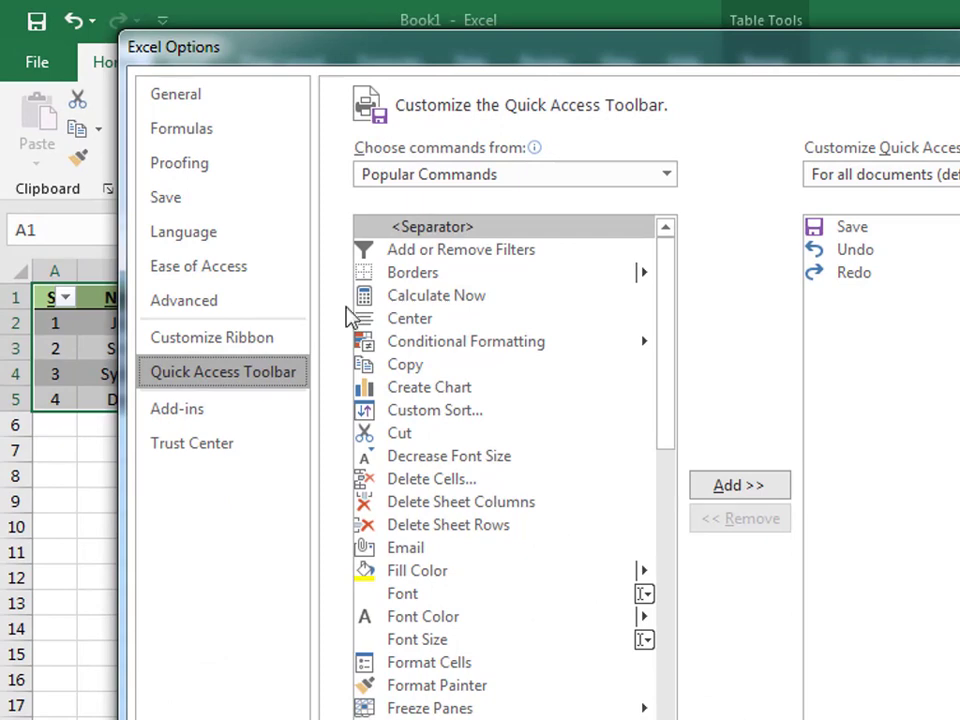
{"action": "left_click", "coordinate": [557, 176]}
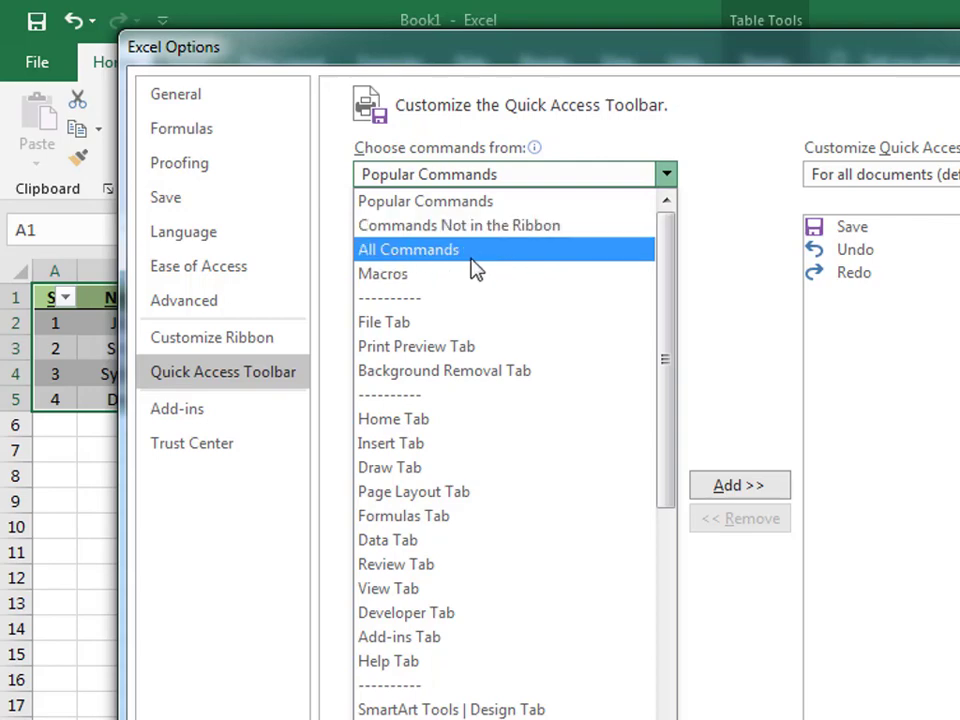
{"action": "key", "text": "Up"}
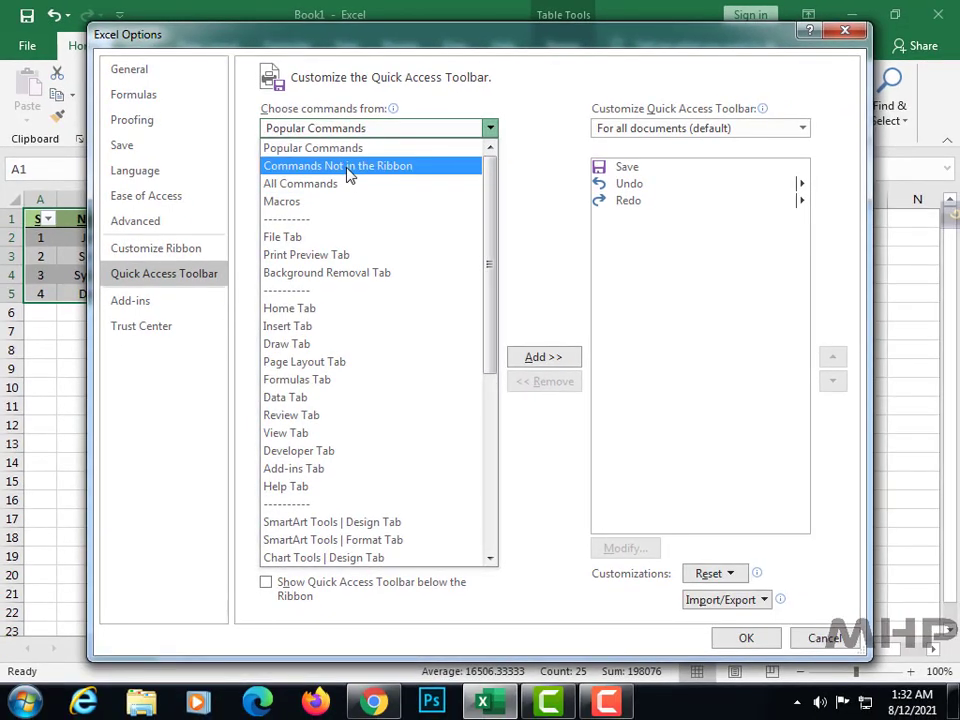
{"action": "left_click", "coordinate": [349, 170]}
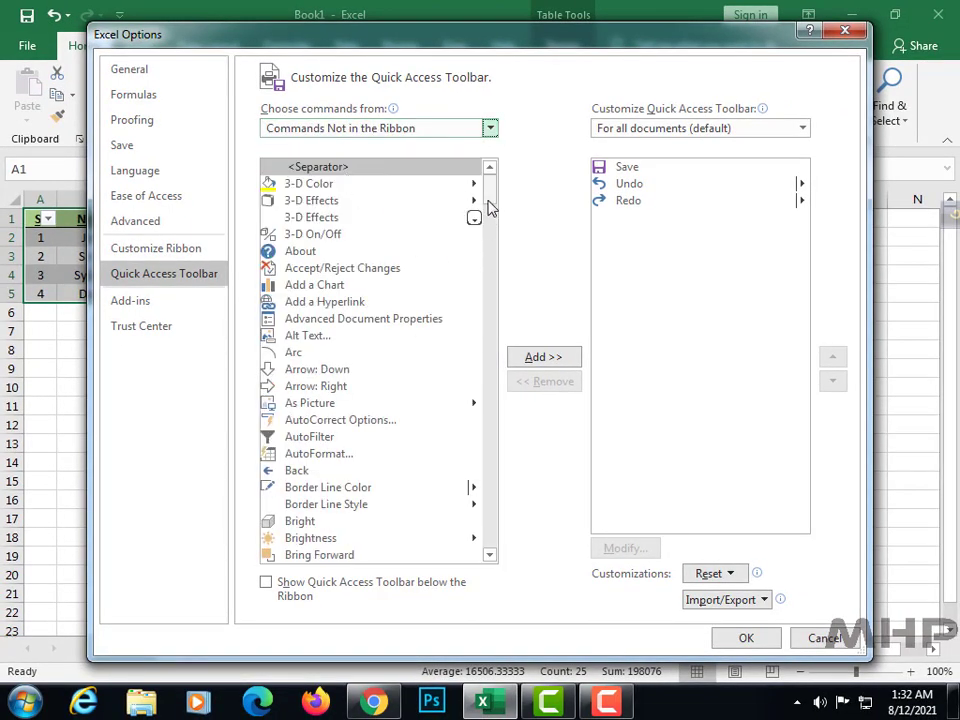
{"action": "scroll", "coordinate": [492, 220], "scroll_direction": "down", "scroll_amount": 5}
{"action": "left_click_drag", "start_coordinate": [492, 223], "coordinate": [497, 298]}
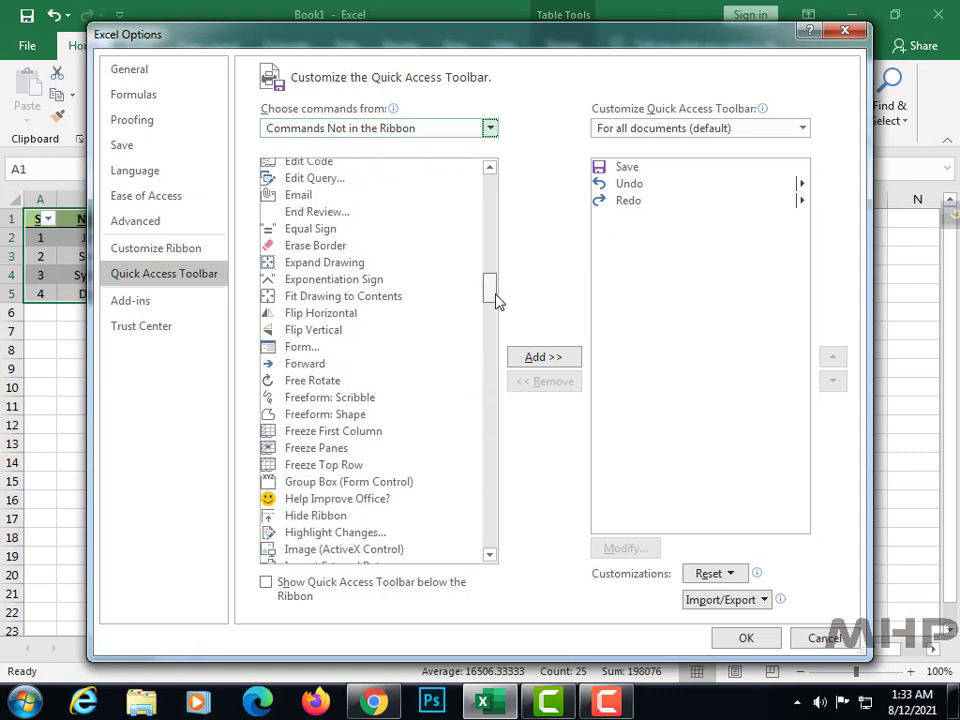
{"action": "left_click", "coordinate": [296, 350]}
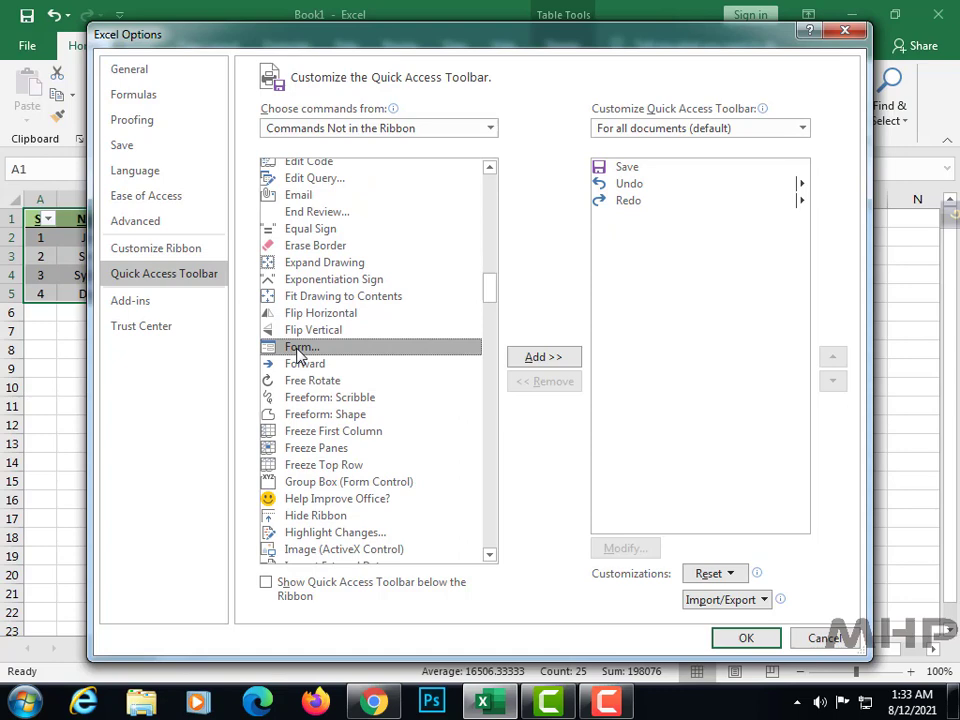
{"action": "left_click", "coordinate": [545, 362]}
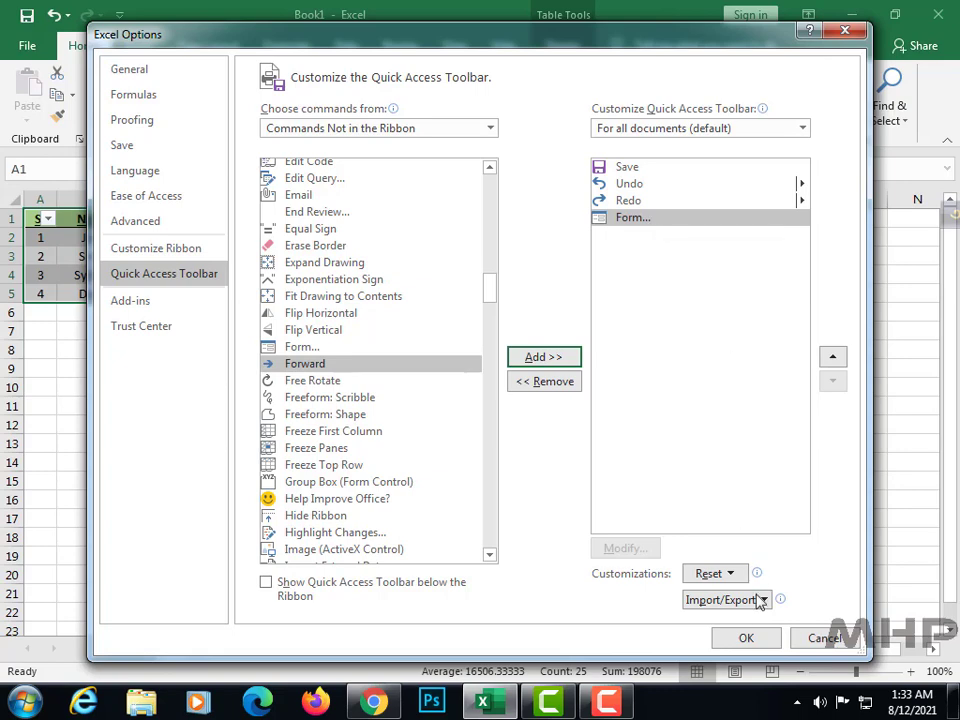
{"action": "left_click", "coordinate": [752, 641]}
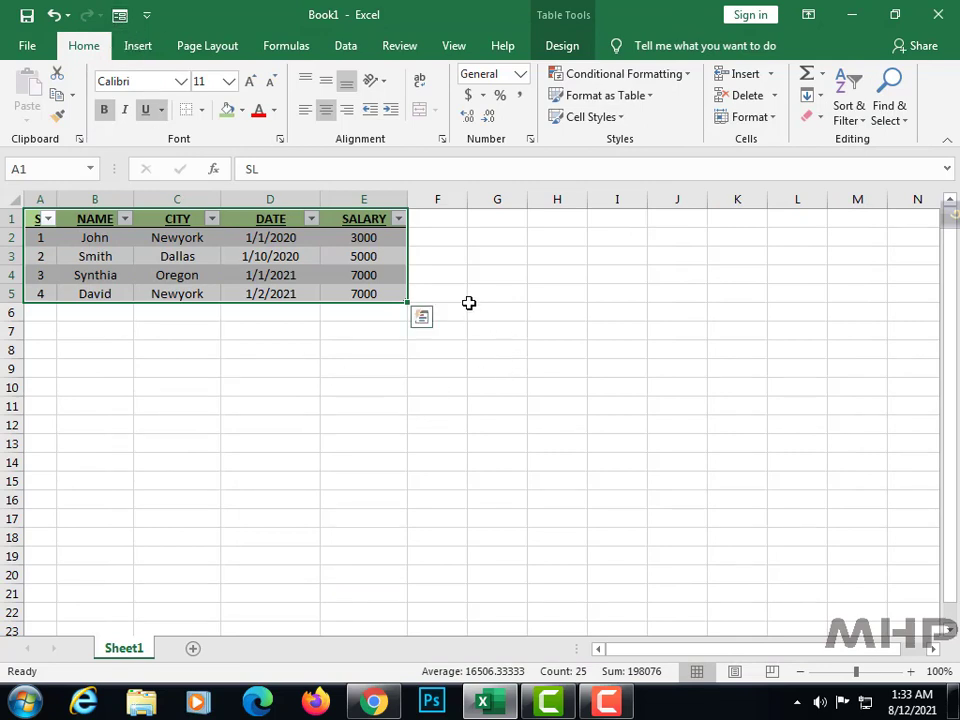
Try to open the data form with the empty cell G5 outside the table selected
{"action": "left_click", "coordinate": [505, 296]}
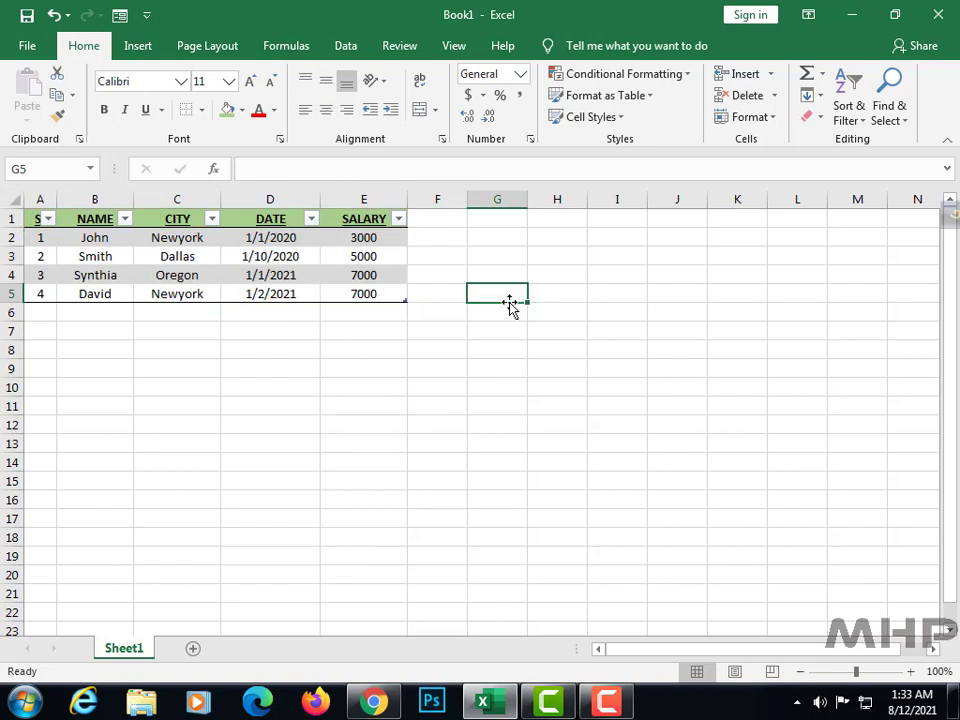
{"action": "left_click", "coordinate": [118, 17]}
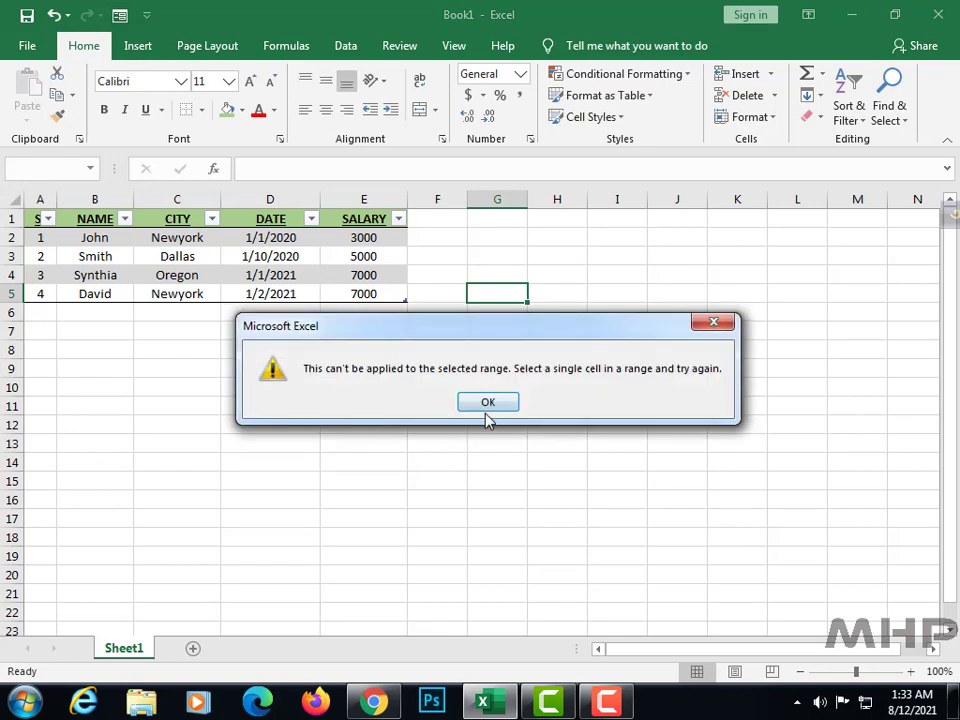
{"action": "left_click", "coordinate": [490, 405]}
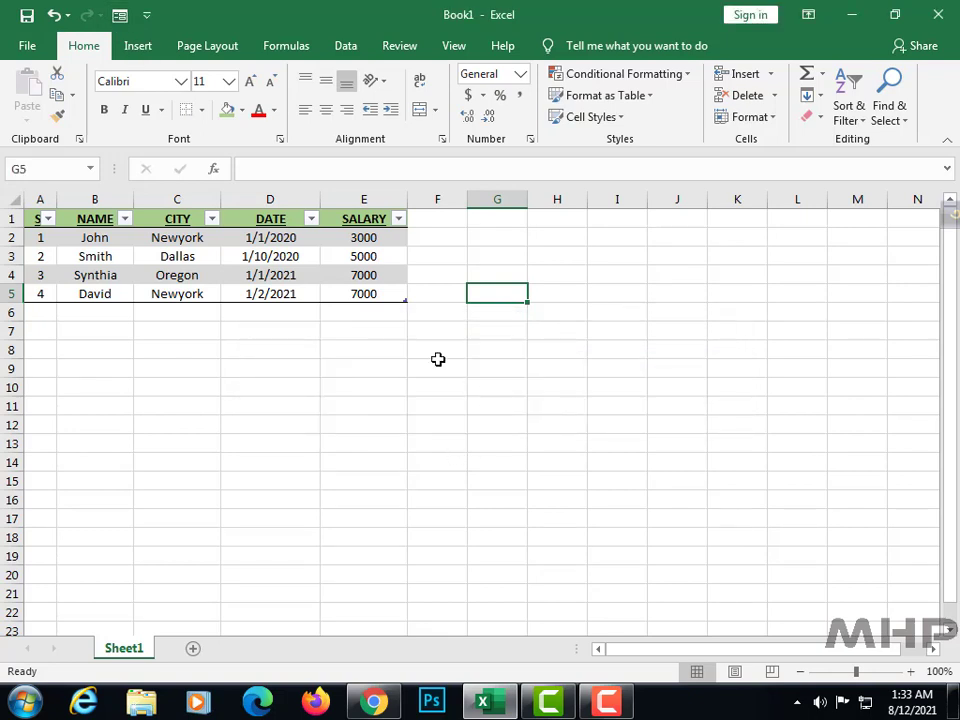
Open the data form from cell D5 inside the table and move its window closer to the table
{"action": "left_click", "coordinate": [270, 292]}
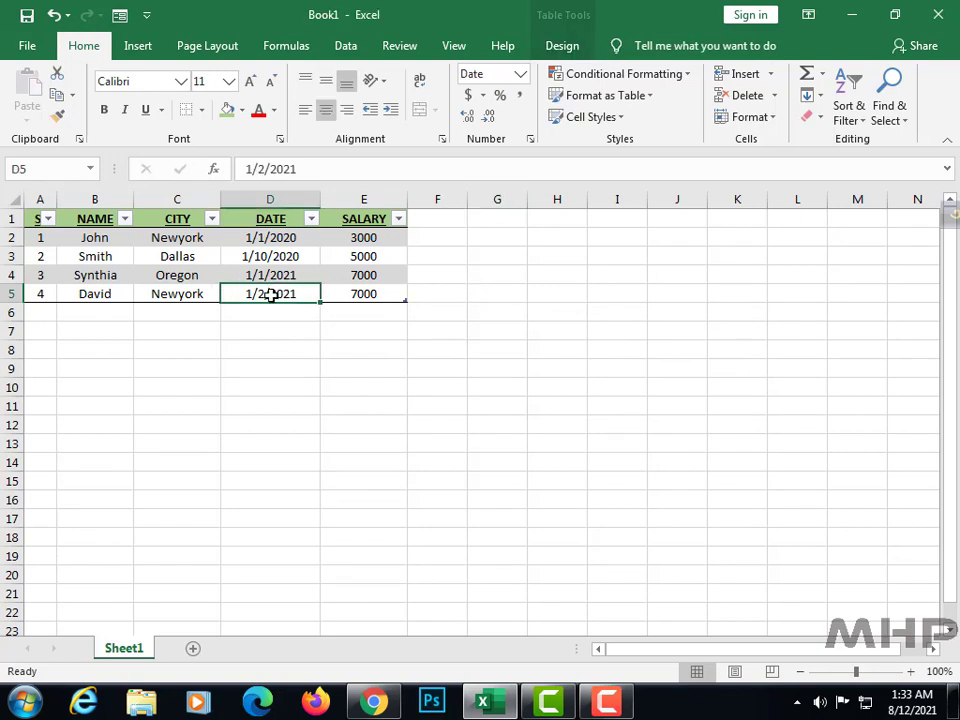
{"action": "left_click", "coordinate": [119, 16]}
{"action": "left_click_drag", "start_coordinate": [647, 253], "coordinate": [558, 274]}
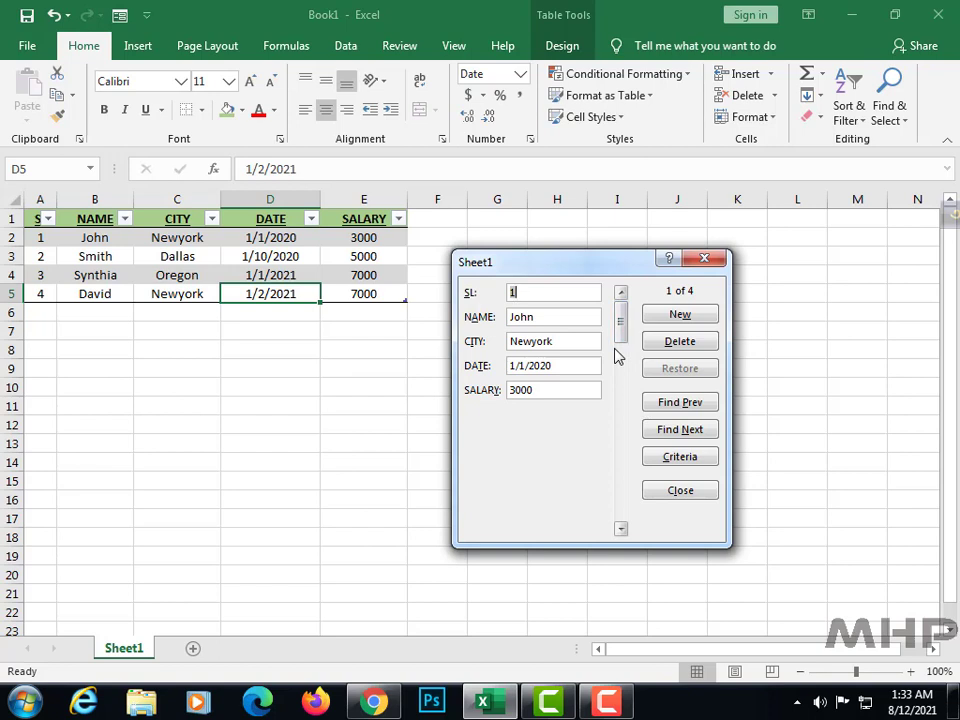
Add a new record through the data form with SL 5, the person's first name, city Utah, date 1/3/2021 and salary 8000
{"action": "left_click", "coordinate": [682, 318]}
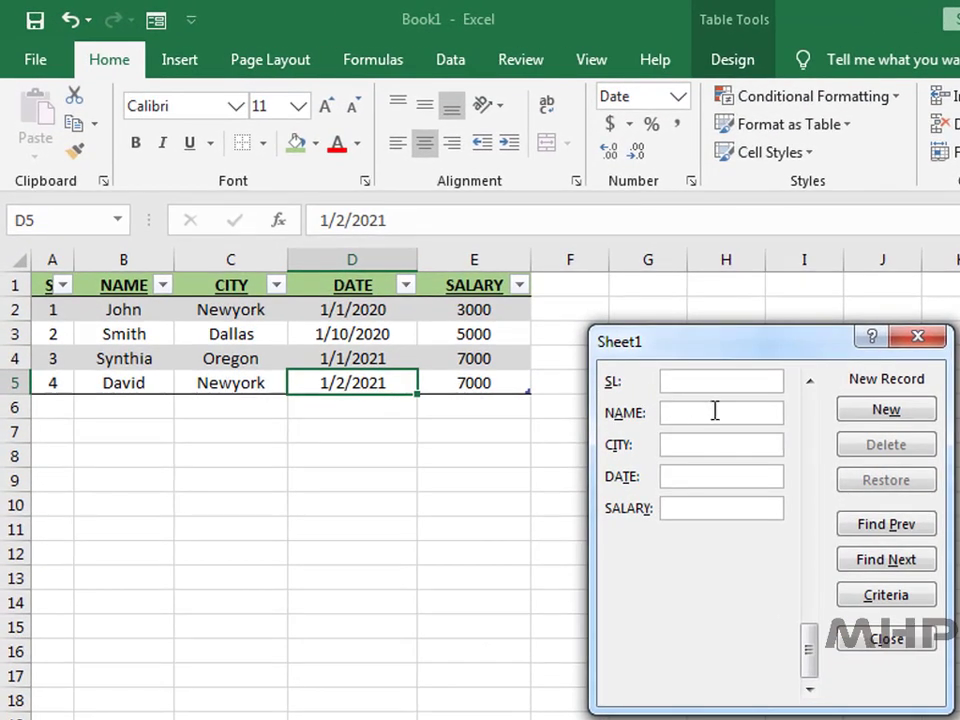
{"action": "type", "text": "5"}
{"action": "type", "text": "Mi8na"}
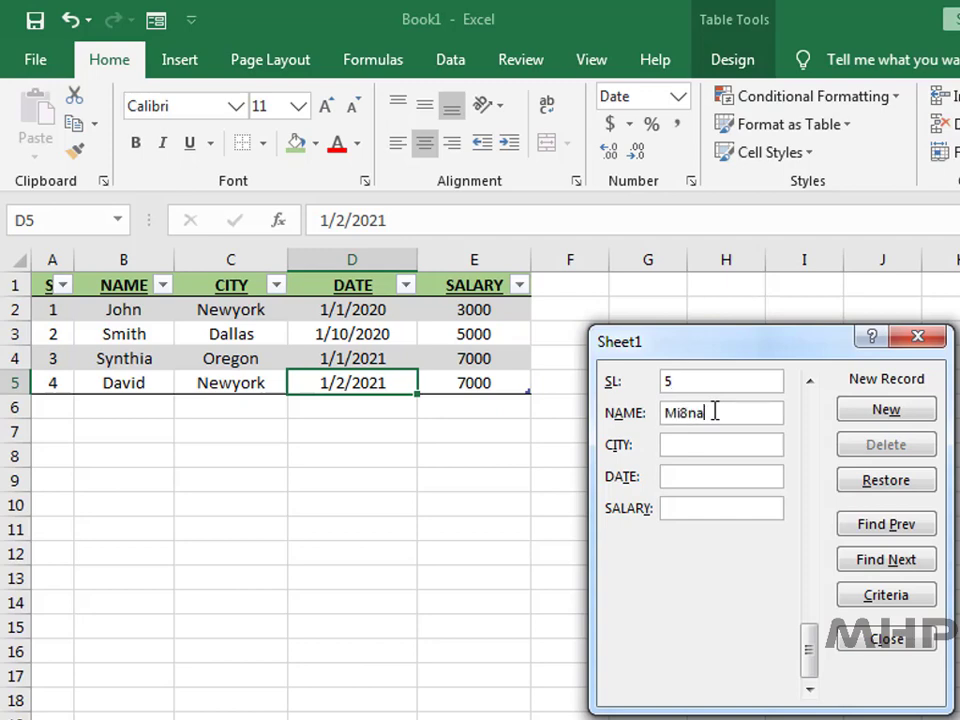
{"action": "key", "text": "BackSpace"}
{"action": "key", "text": "BackSpace"}
{"action": "type", "text": "ina"}
{"action": "type", "text": "Utah"}
{"action": "type", "text": "1/3/2021"}
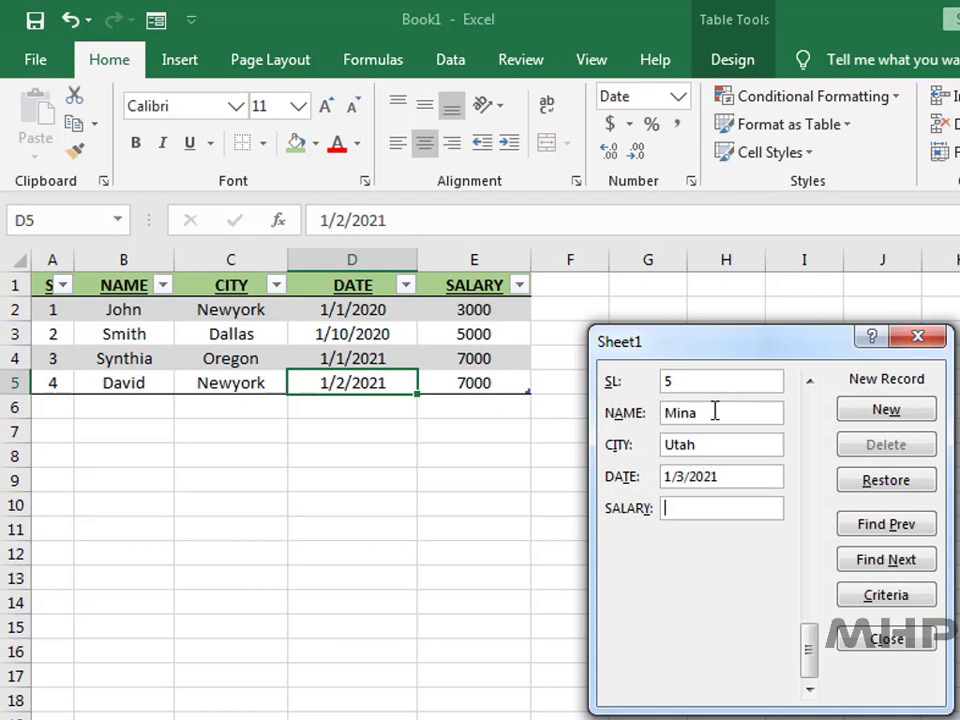
{"action": "type", "text": "8000"}
{"action": "key", "text": "Return"}
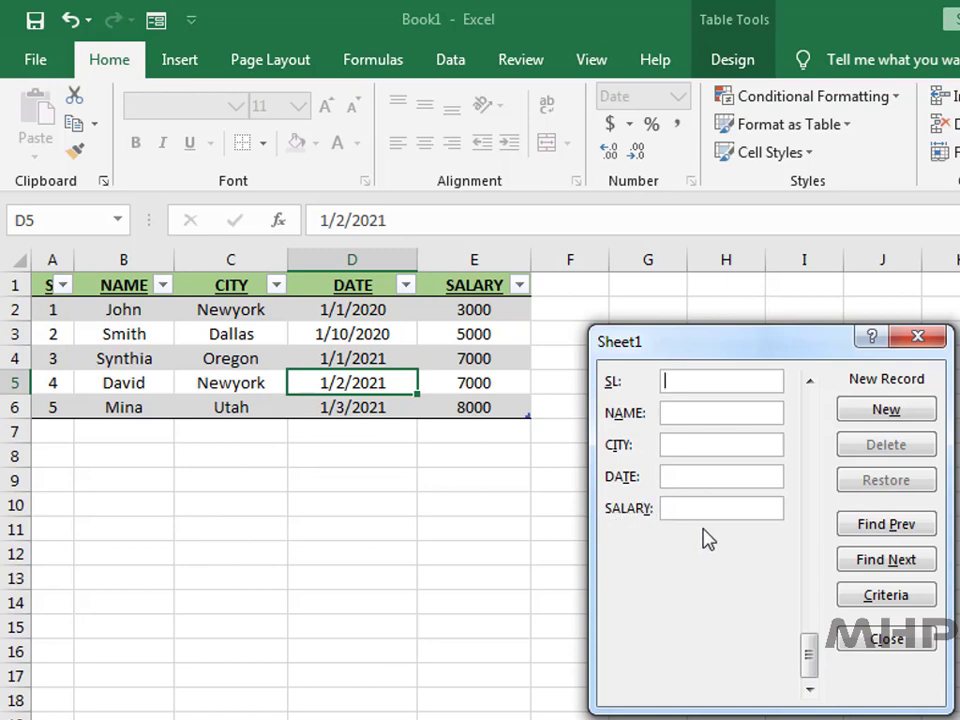
Search the data form for the second employee's record, using that person's name as the criterion
{"action": "left_click", "coordinate": [880, 605]}
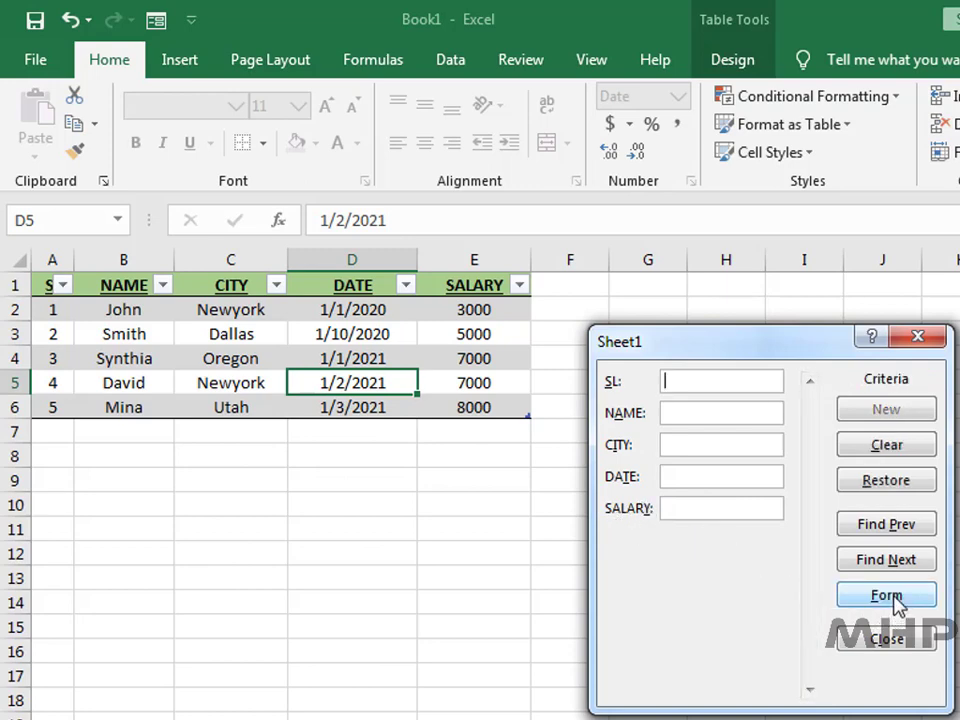
{"action": "left_click", "coordinate": [677, 416]}
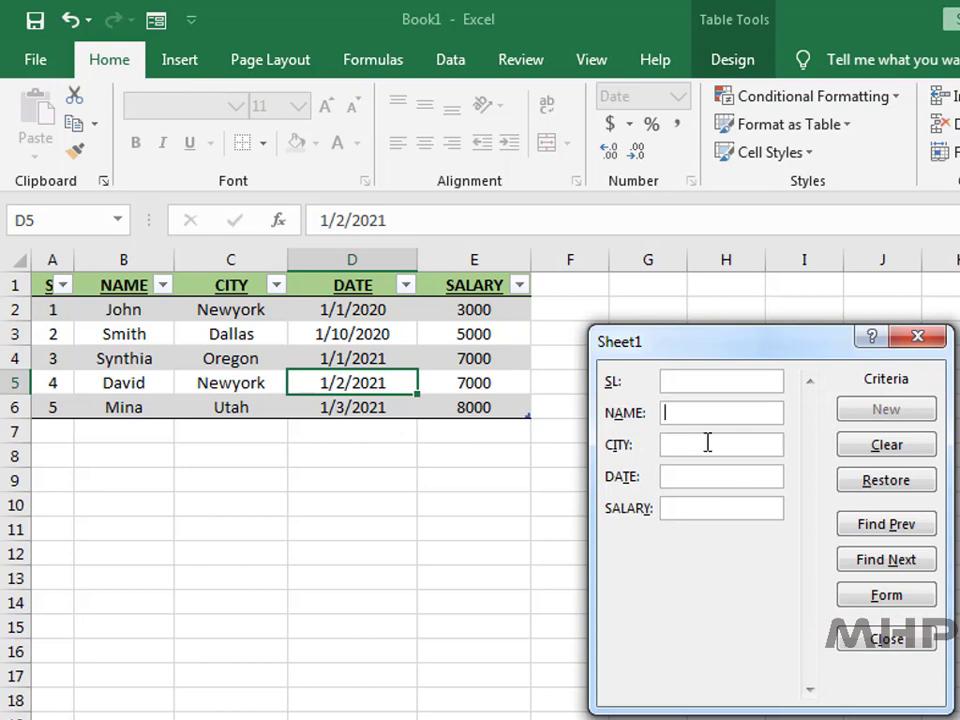
{"action": "type", "text": "Smith"}
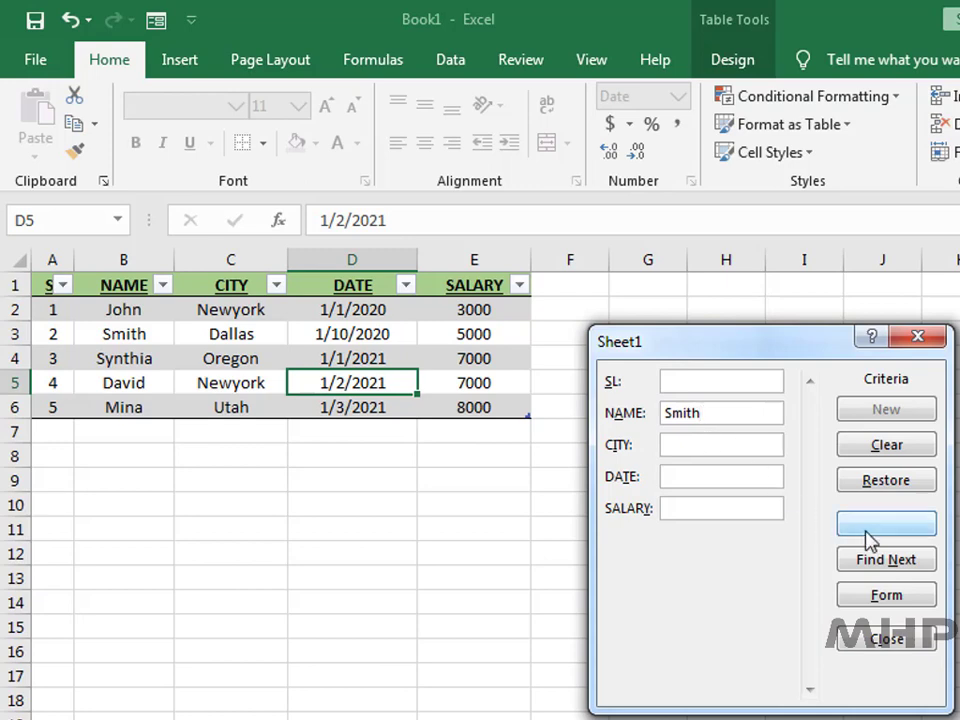
{"action": "left_click", "coordinate": [906, 537]}
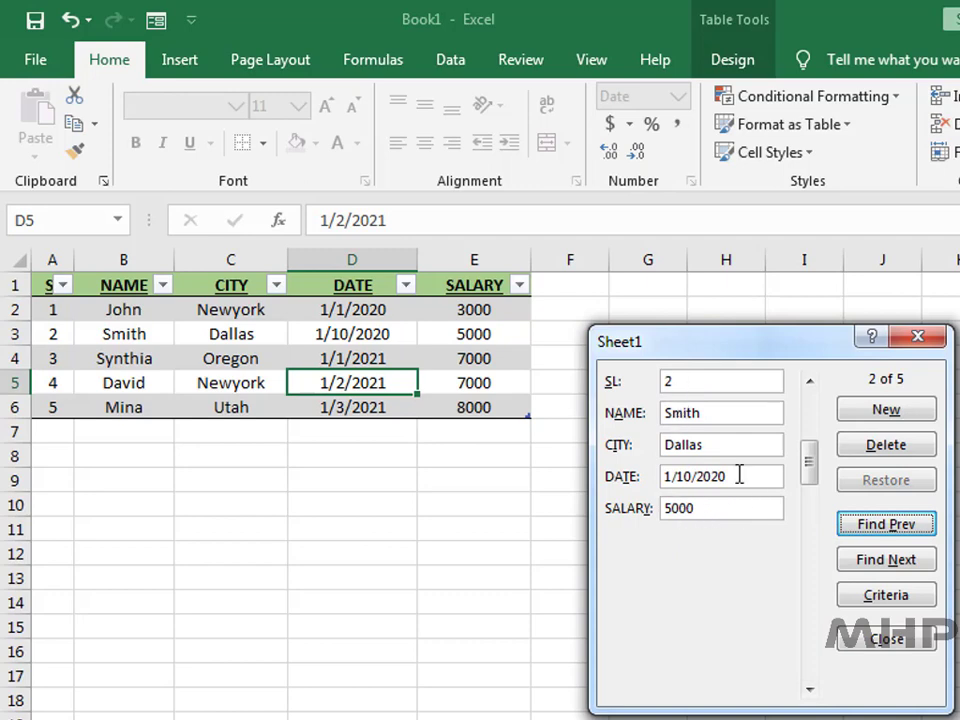
Append a surname to the employee's name in the record with SL 2 and save the change
{"action": "left_click", "coordinate": [715, 418]}
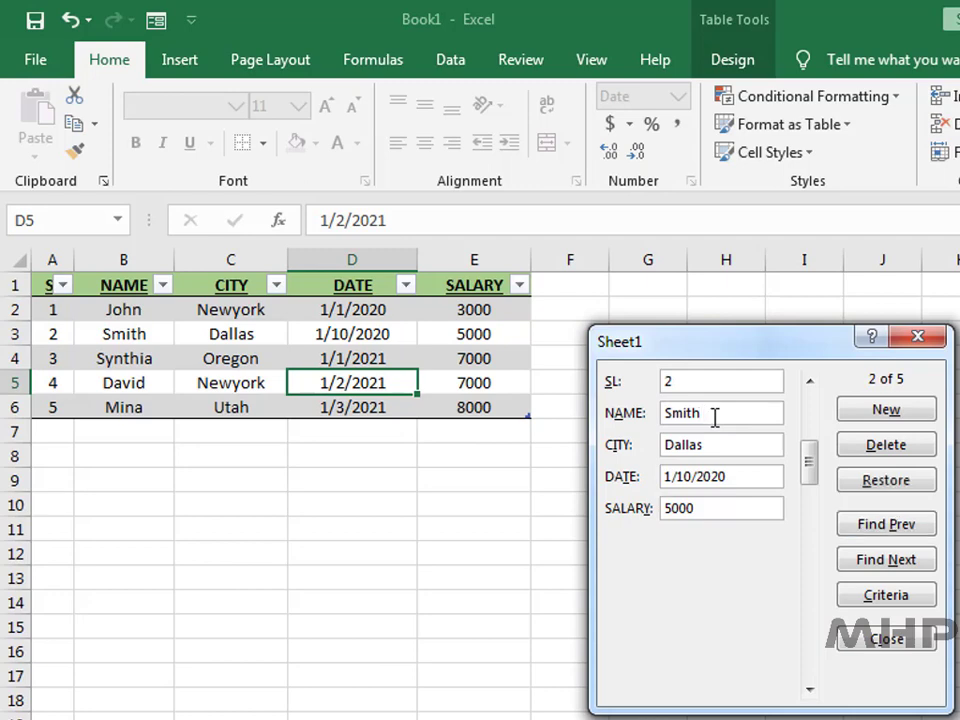
{"action": "type", "text": "Ribbon"}
{"action": "key", "text": "Return"}
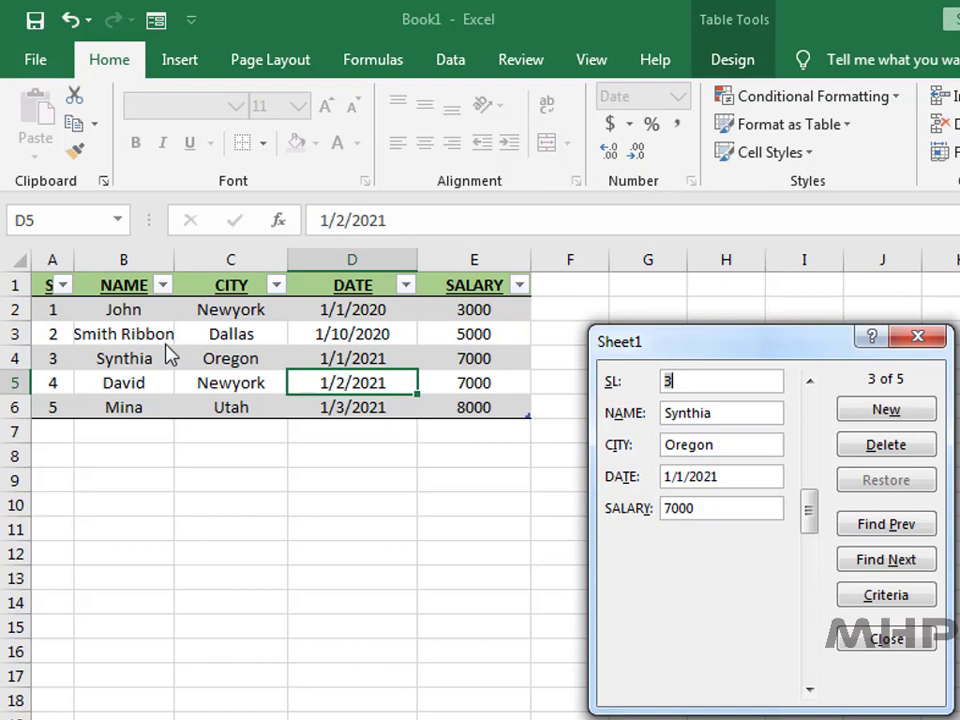
Return to the record with SL 2, delete it permanently through the data form and close the form
{"action": "left_click", "coordinate": [809, 381]}
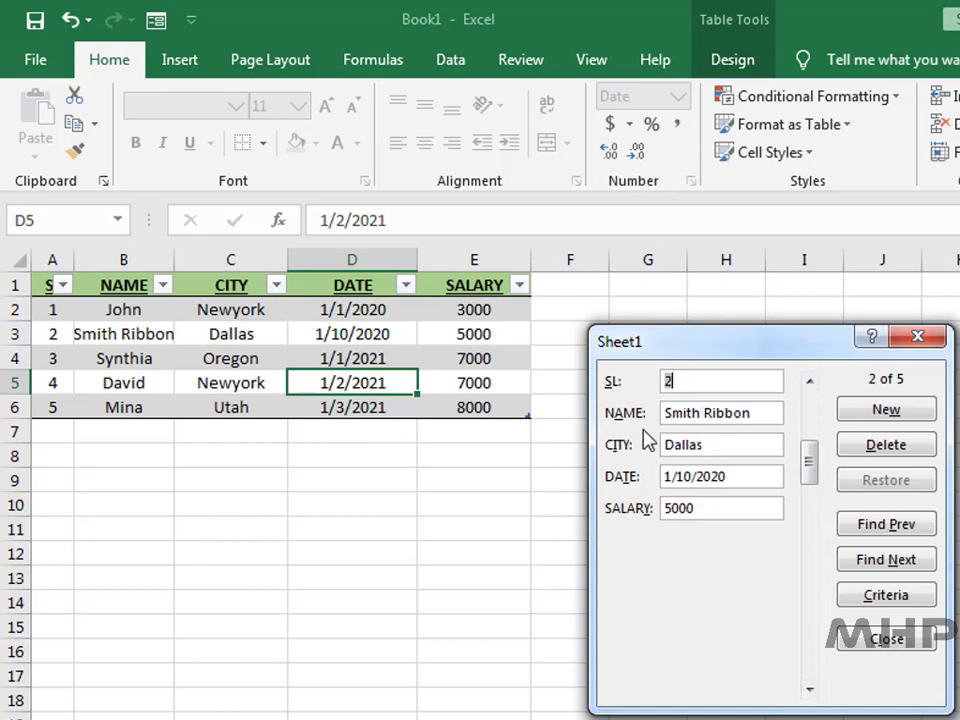
{"action": "left_click", "coordinate": [886, 446]}
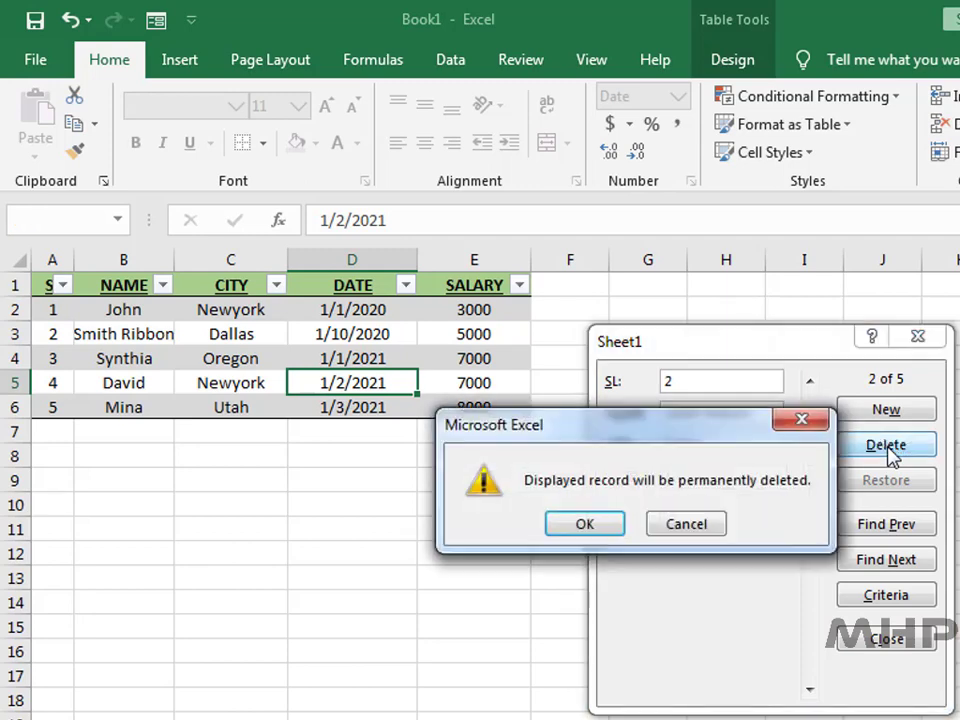
{"action": "left_click", "coordinate": [580, 530]}
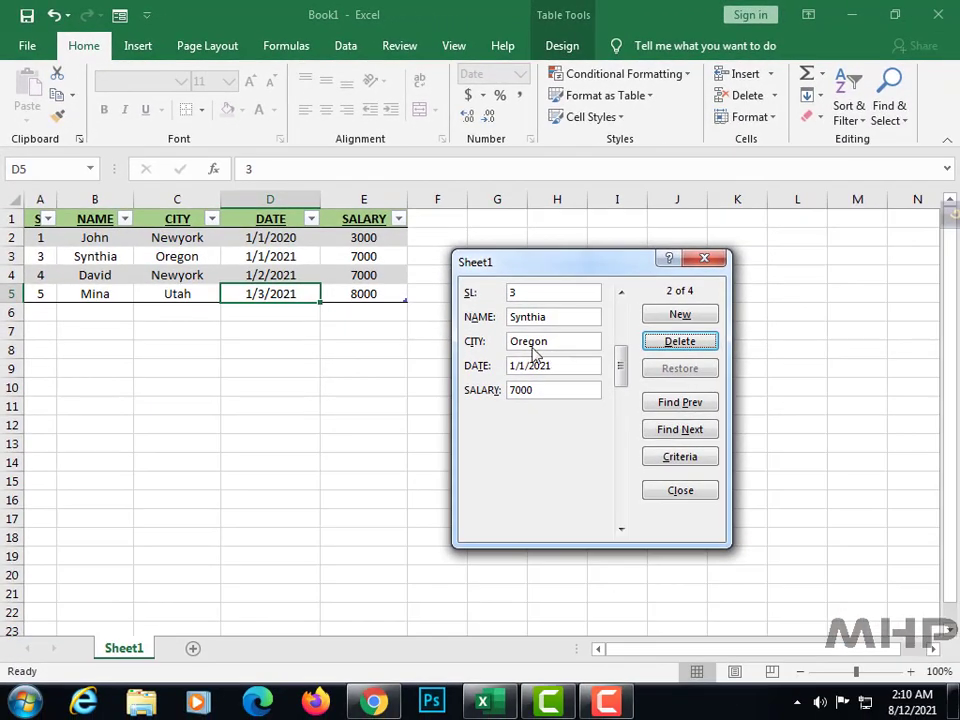
{"action": "left_click", "coordinate": [717, 261]}
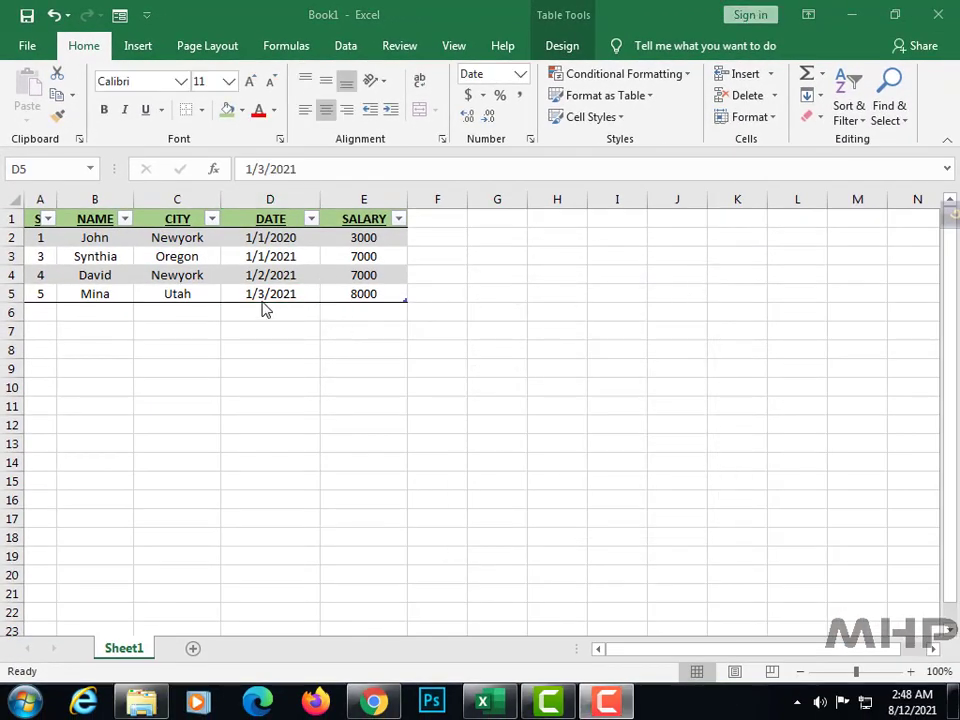
Set up data validation for the DATE cells D2:D5 that allows only dates between 1/1/2020 and 12/31/2021
{"action": "left_click_drag", "start_coordinate": [270, 237], "coordinate": [268, 293]}
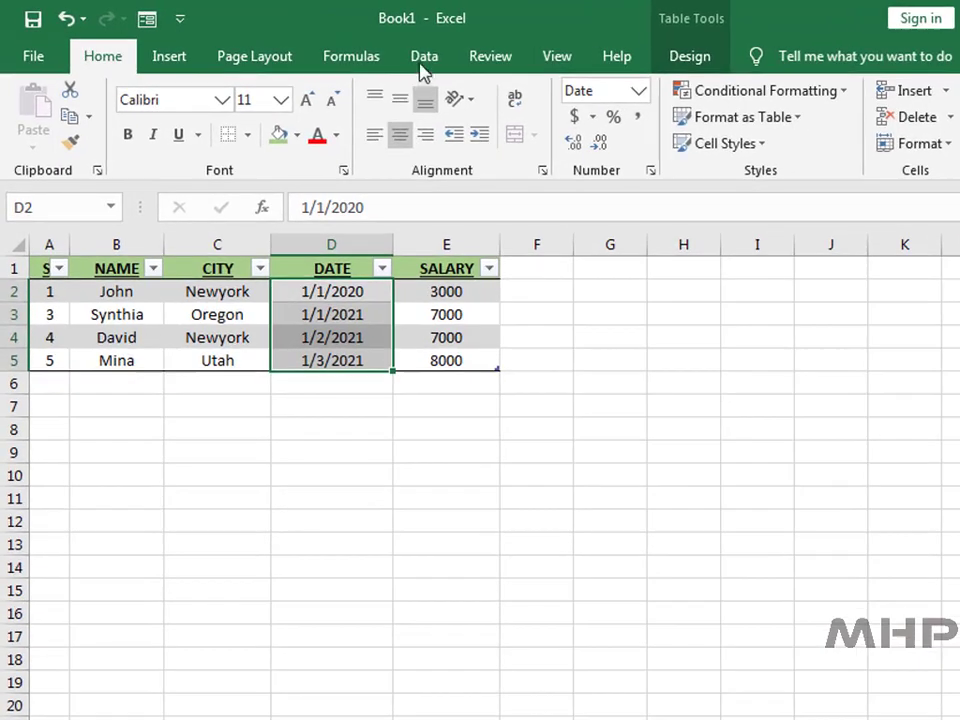
{"action": "left_click", "coordinate": [390, 51]}
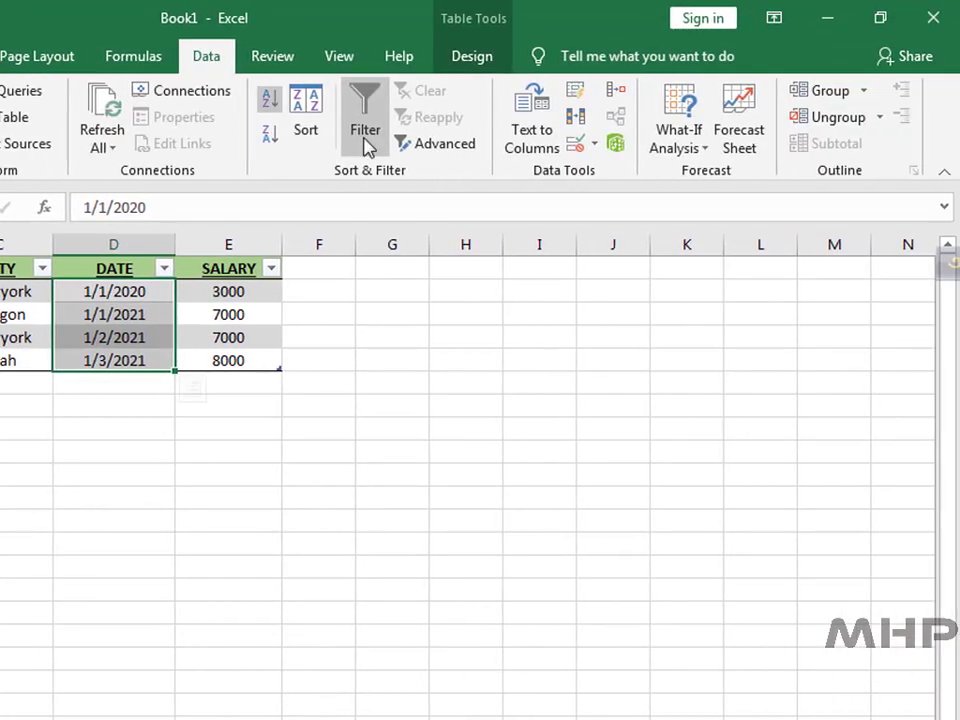
{"action": "left_click", "coordinate": [595, 146]}
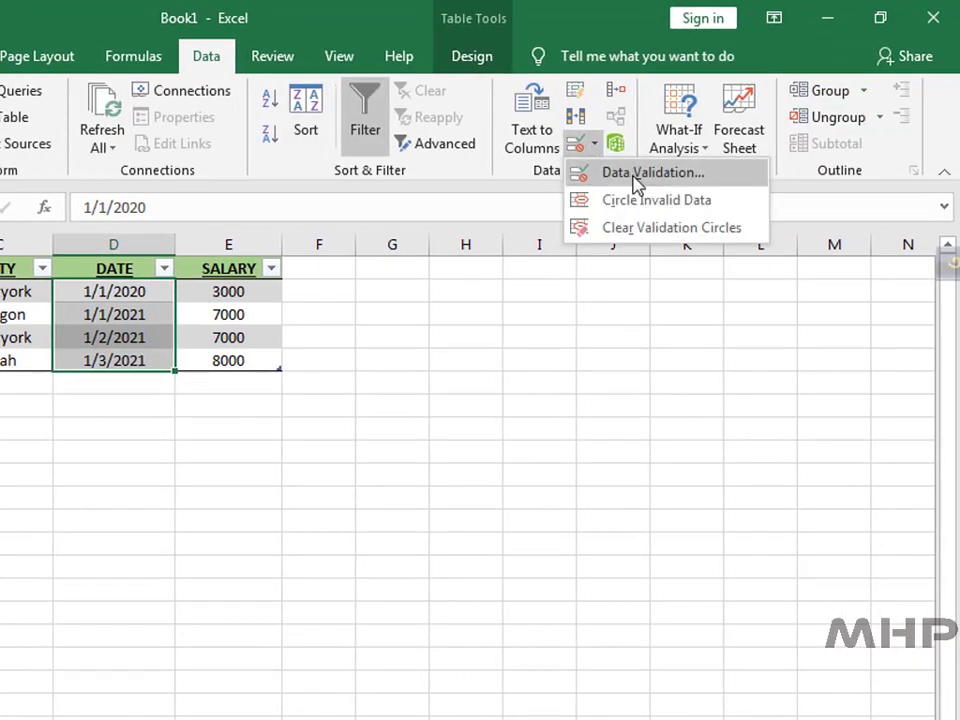
{"action": "left_click", "coordinate": [633, 178]}
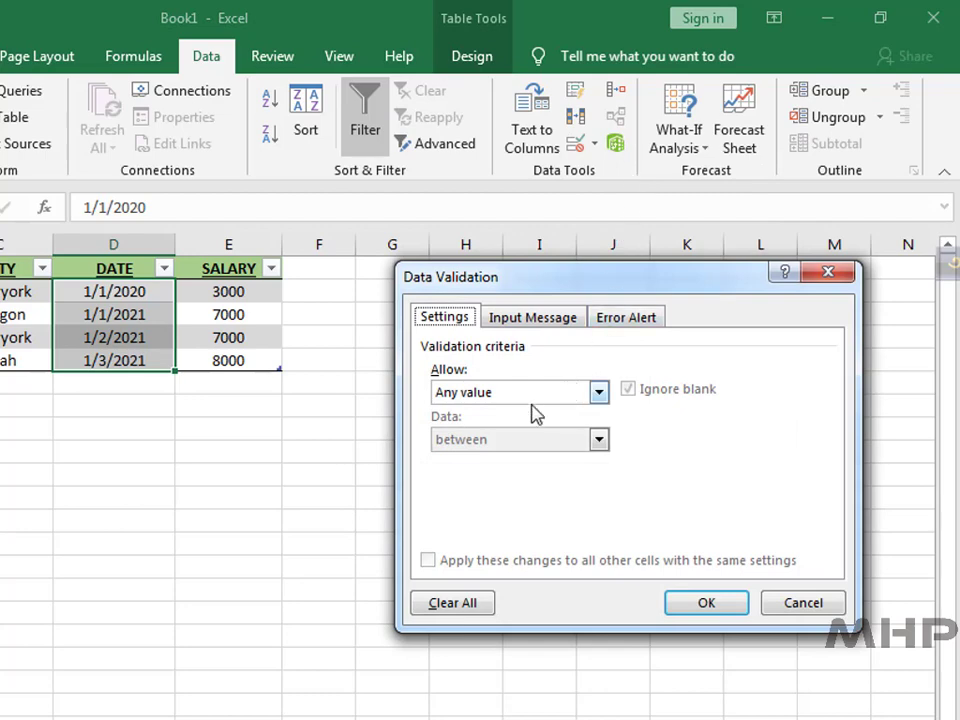
{"action": "left_click", "coordinate": [600, 392]}
{"action": "left_click", "coordinate": [467, 474]}
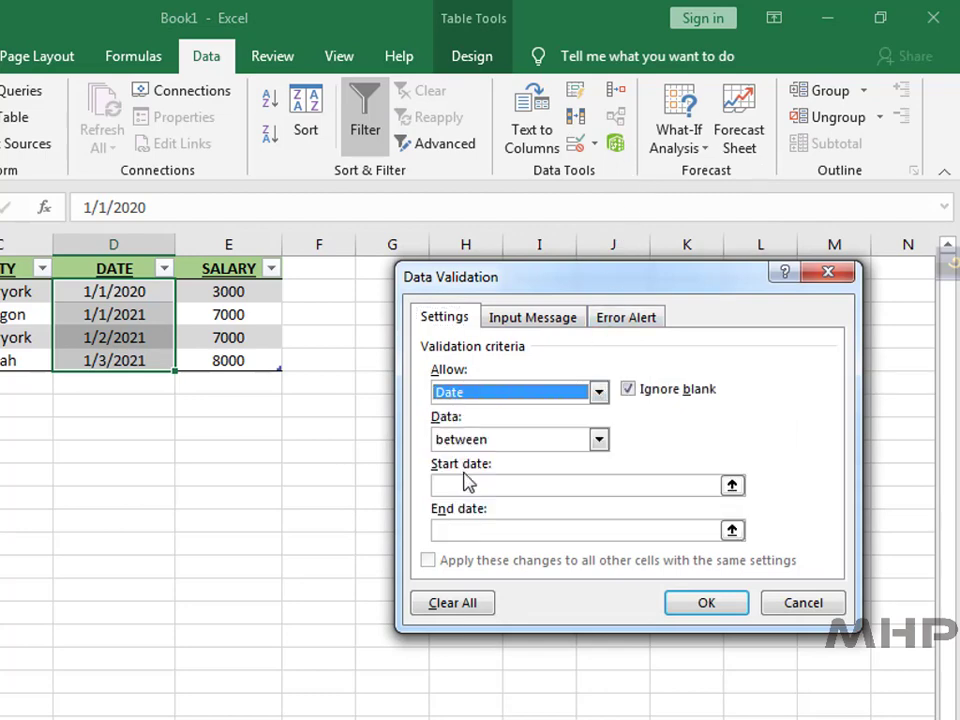
{"action": "left_click", "coordinate": [470, 486]}
{"action": "type", "text": "1"}
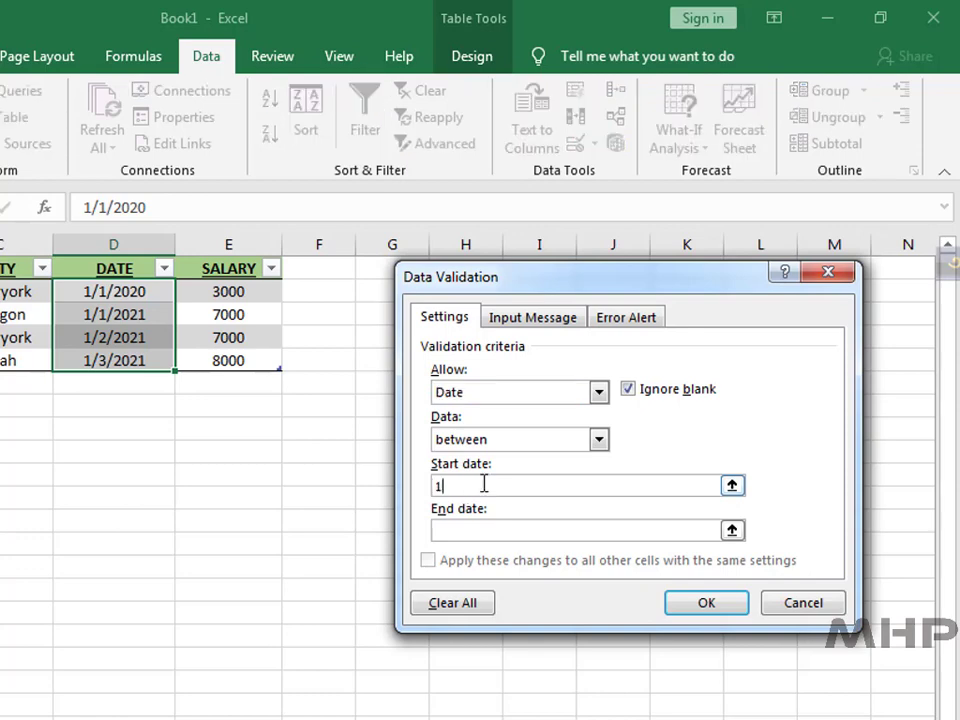
{"action": "type", "text": "/1/2020"}
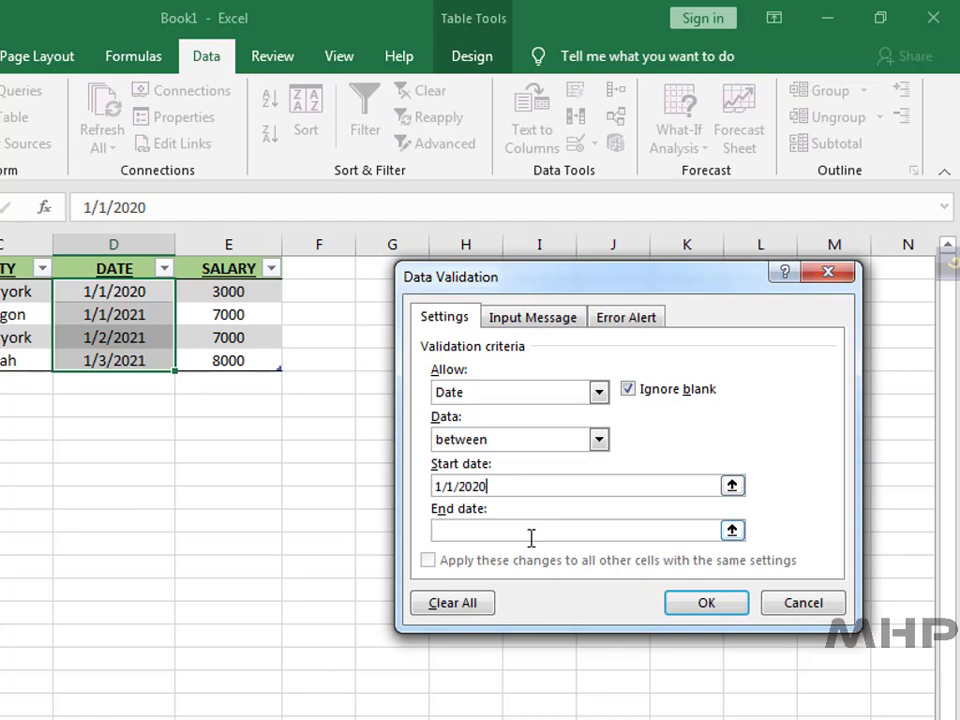
{"action": "left_click", "coordinate": [512, 530]}
{"action": "type", "text": "12/31/2021"}
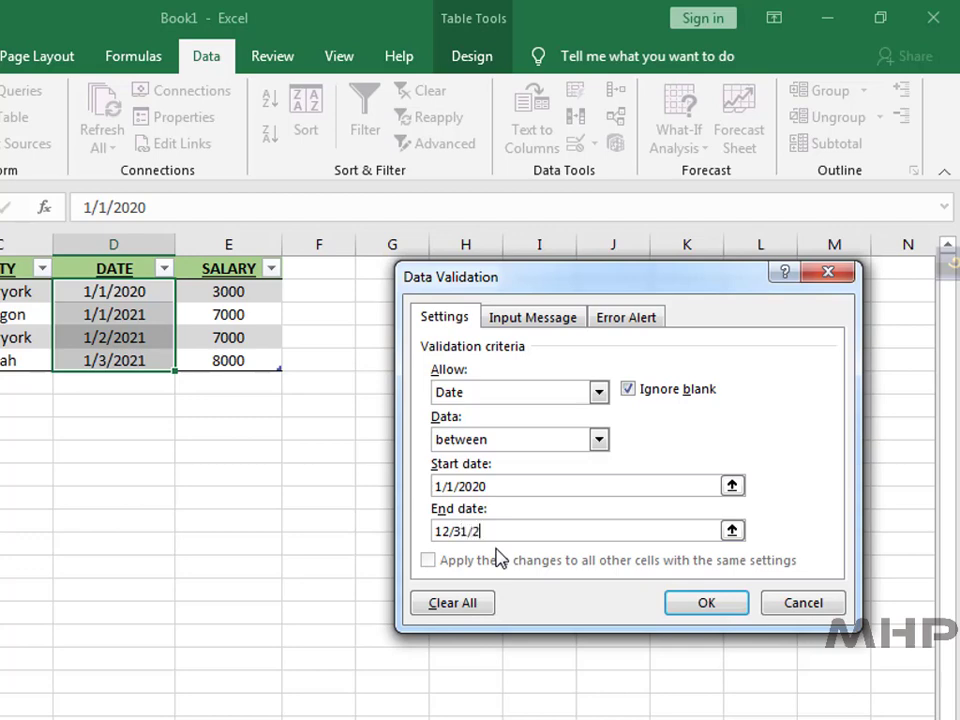
Give the validation rule the error message "Please input correct date" with the Stop style and apply the rule
{"action": "left_click", "coordinate": [626, 318]}
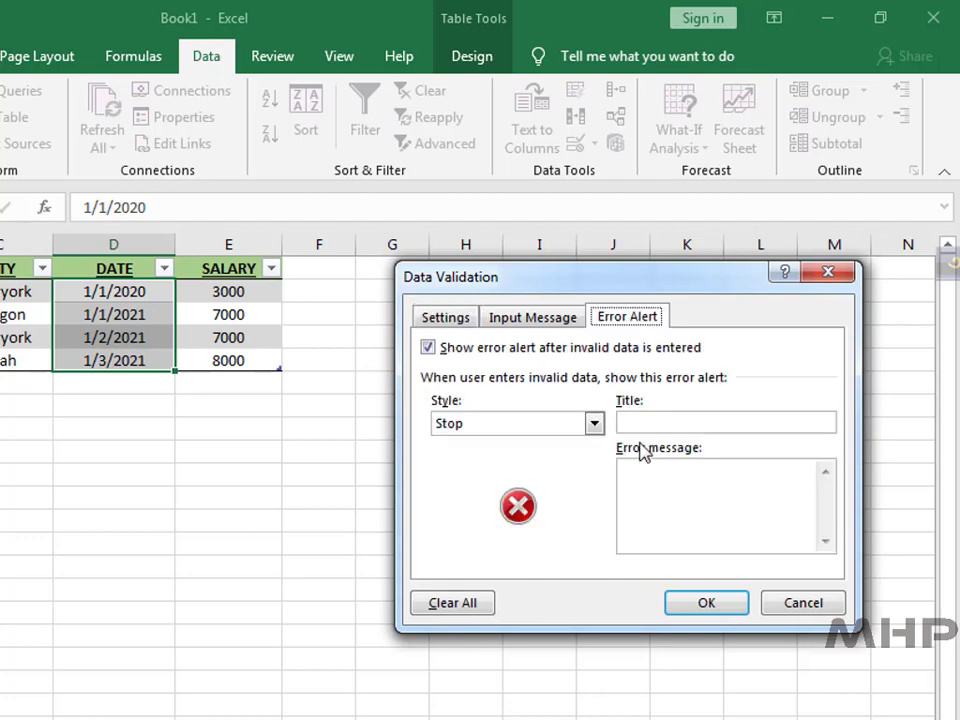
{"action": "left_click", "coordinate": [638, 467]}
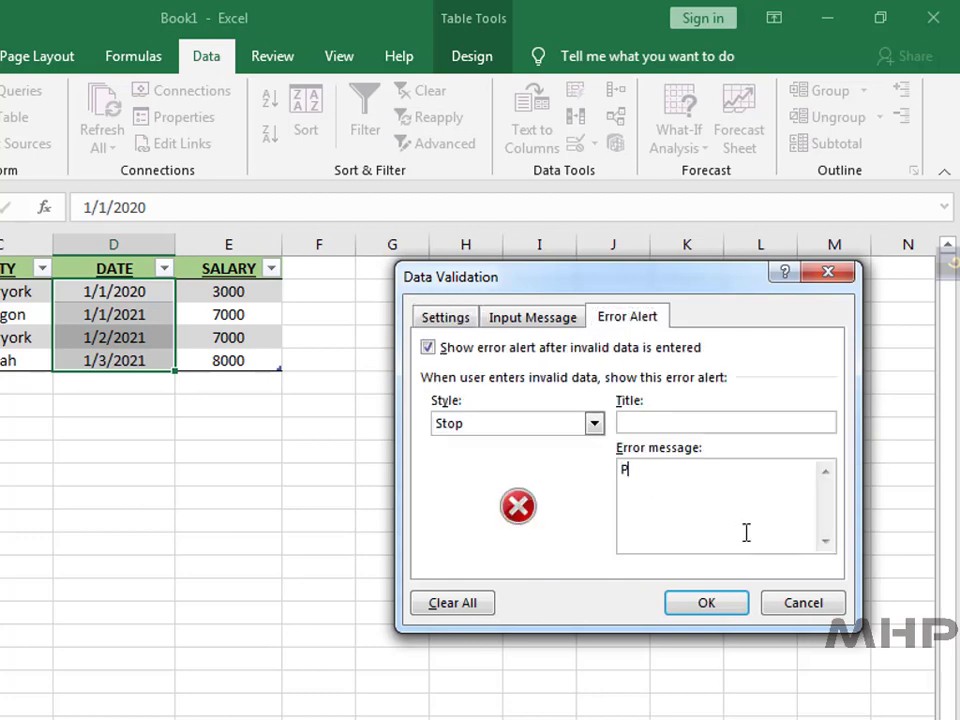
{"action": "type", "text": "Please input correct "}
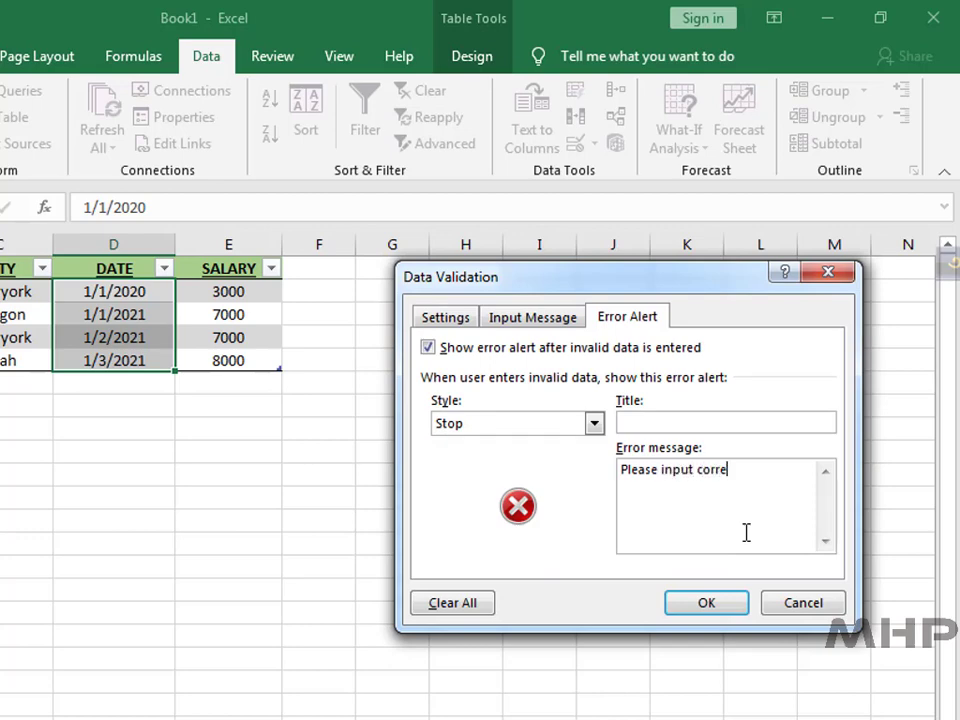
{"action": "type", "text": "date"}
{"action": "left_click", "coordinate": [709, 608]}
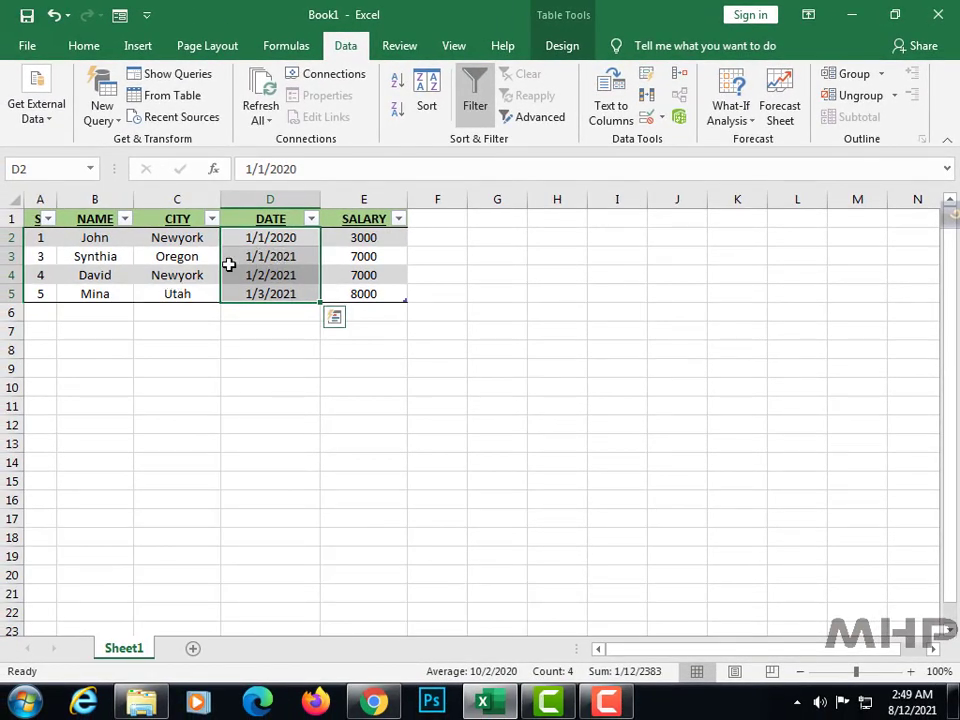
Open the data form from cell C3 and try to add a new record with only the date 1/7/2025
{"action": "left_click", "coordinate": [164, 258]}
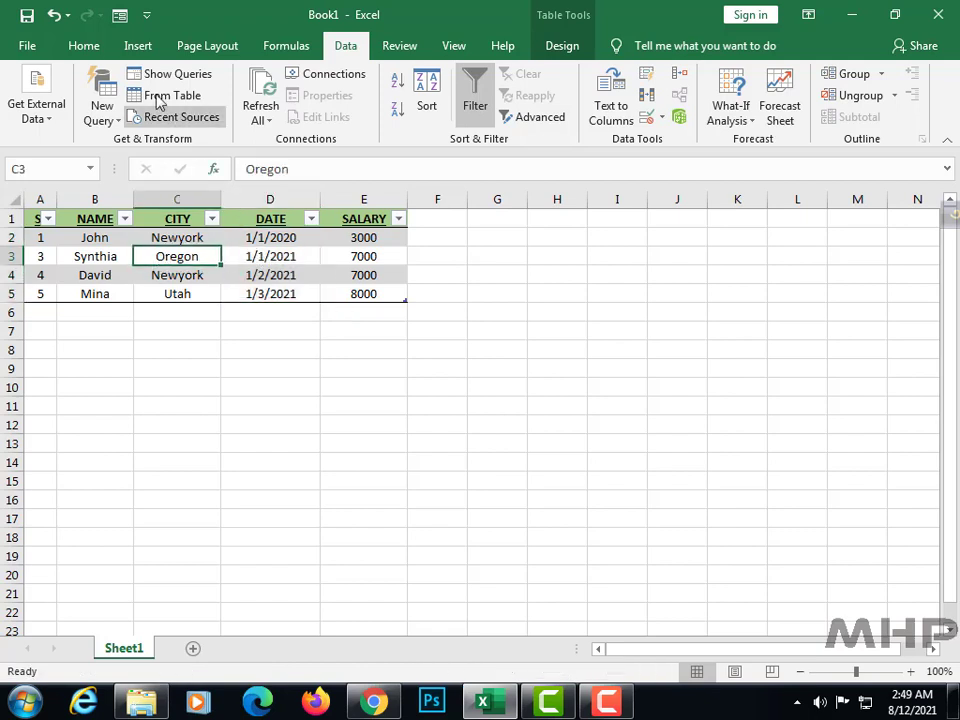
{"action": "left_click", "coordinate": [119, 16]}
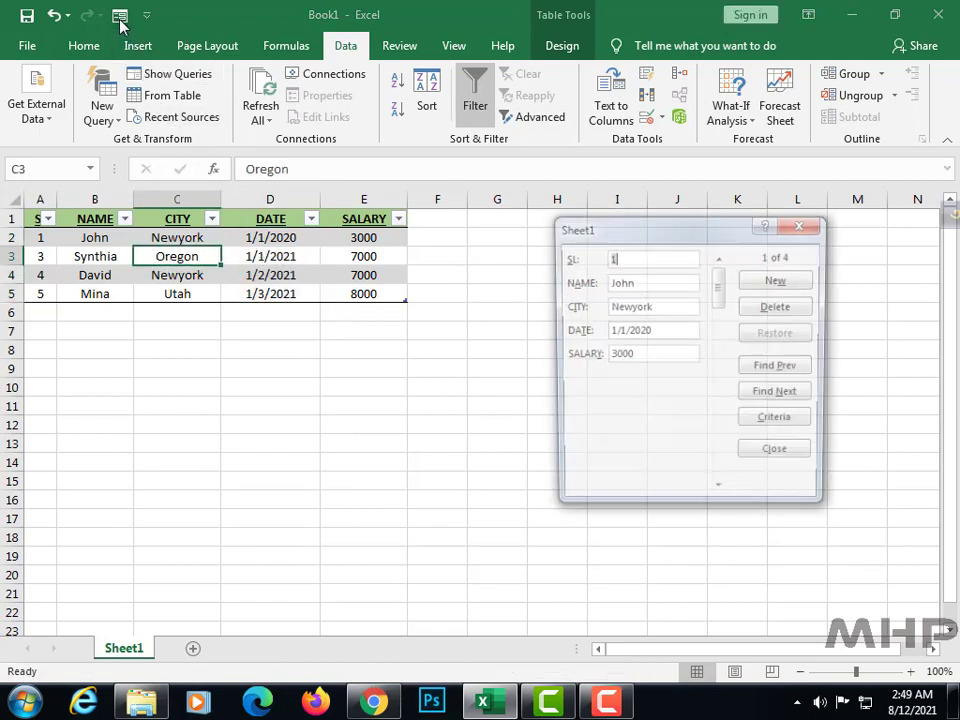
{"action": "left_click_drag", "start_coordinate": [650, 240], "coordinate": [654, 262]}
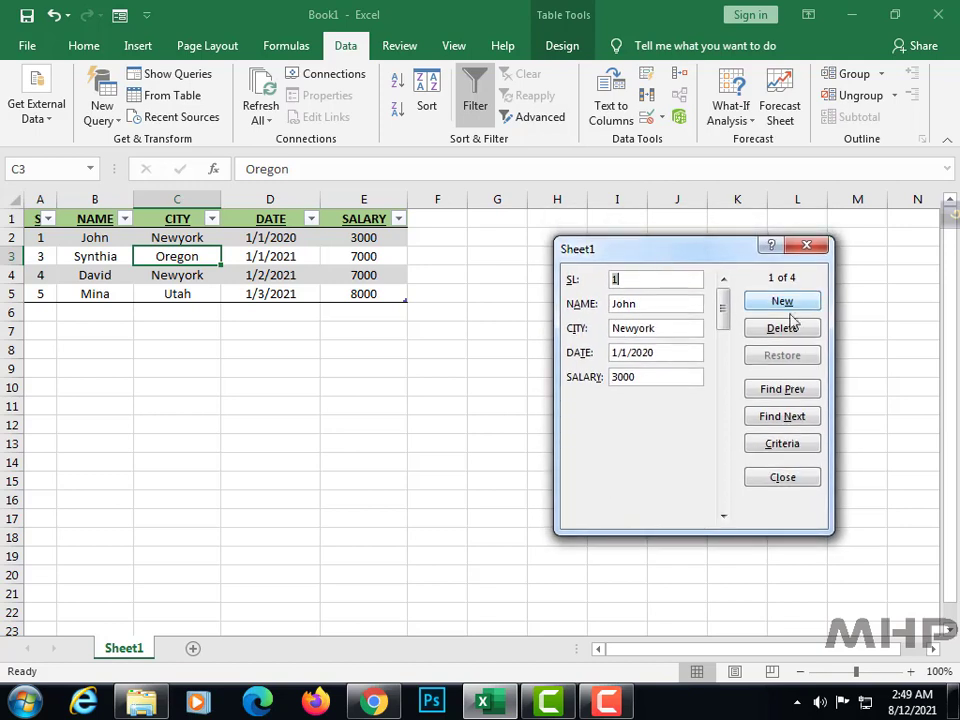
{"action": "left_click", "coordinate": [793, 309]}
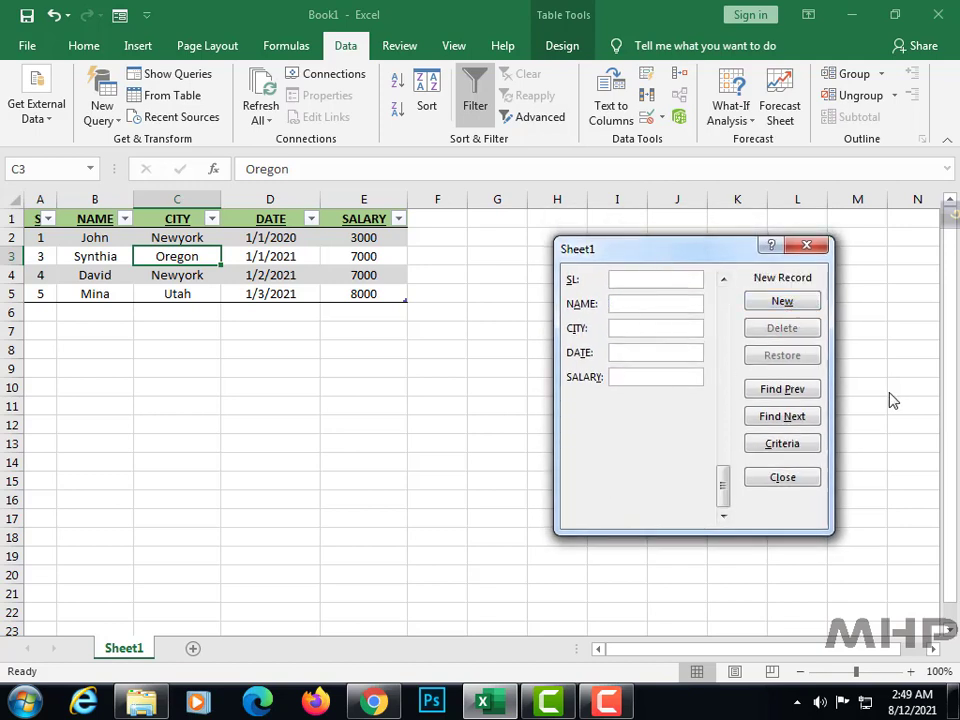
{"action": "type", "text": "1/7/2025"}
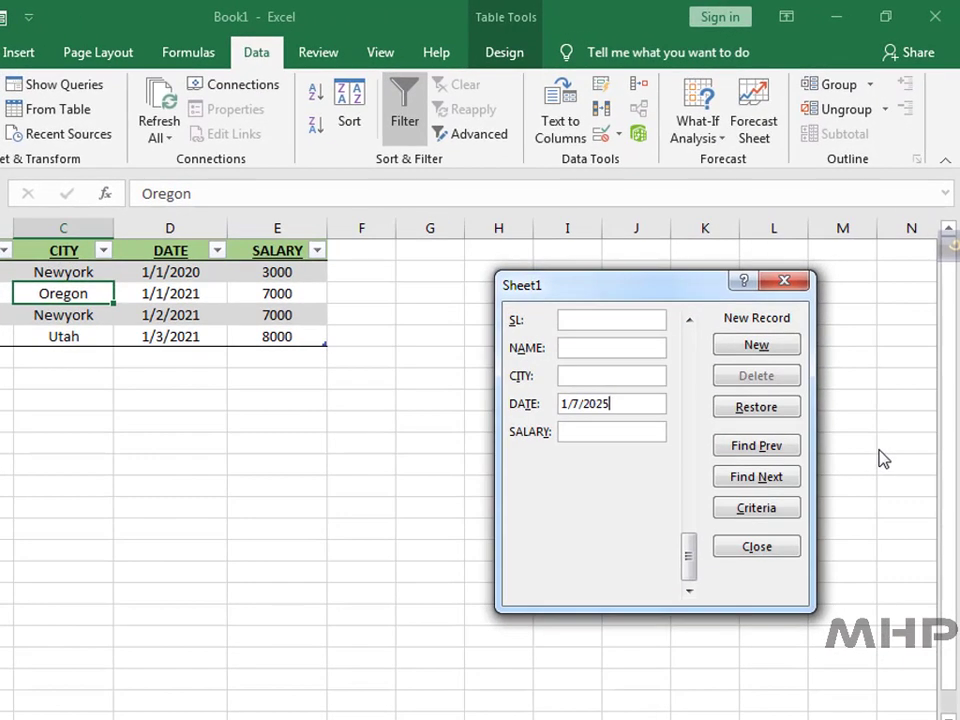
{"action": "key", "text": "Return"}
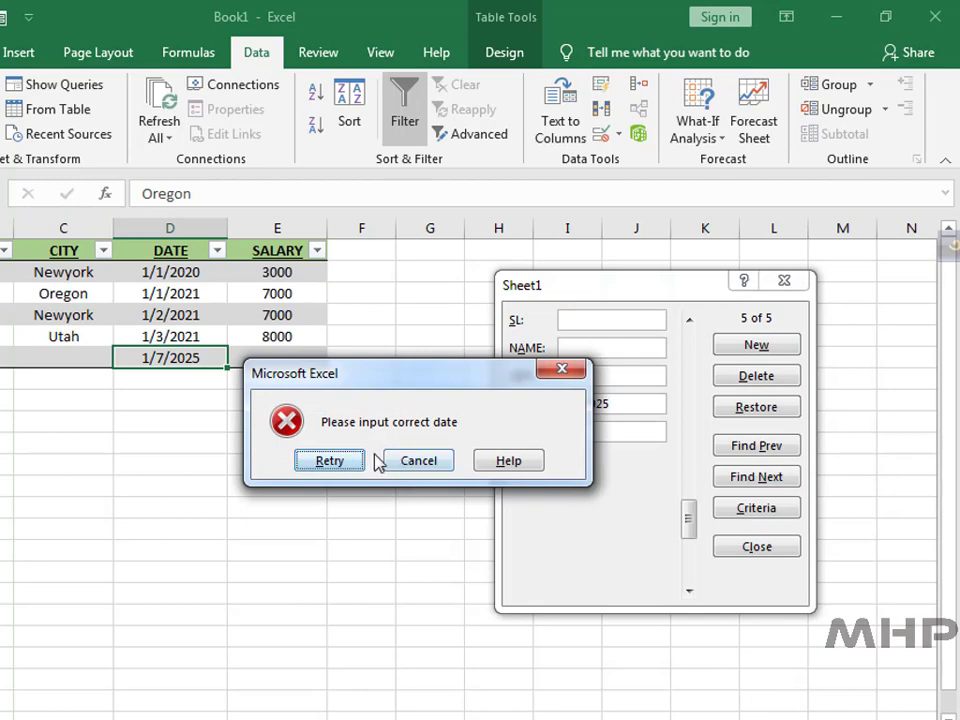
Retry the entry by changing the new record's date to 1/7/2021 and save the record
{"action": "left_click", "coordinate": [328, 467]}
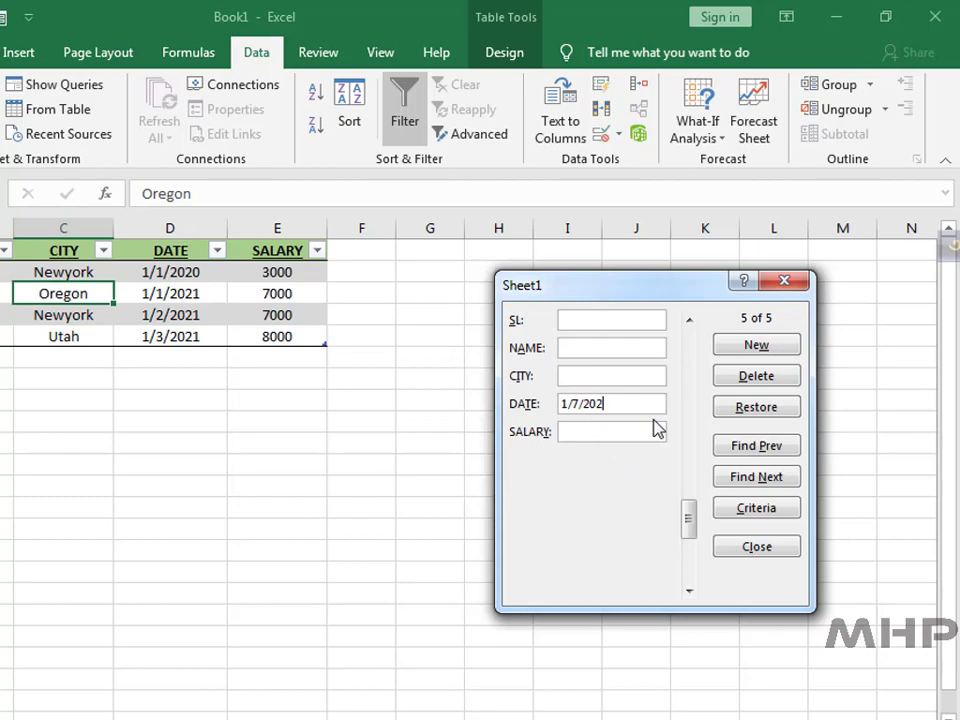
{"action": "type", "text": "1"}
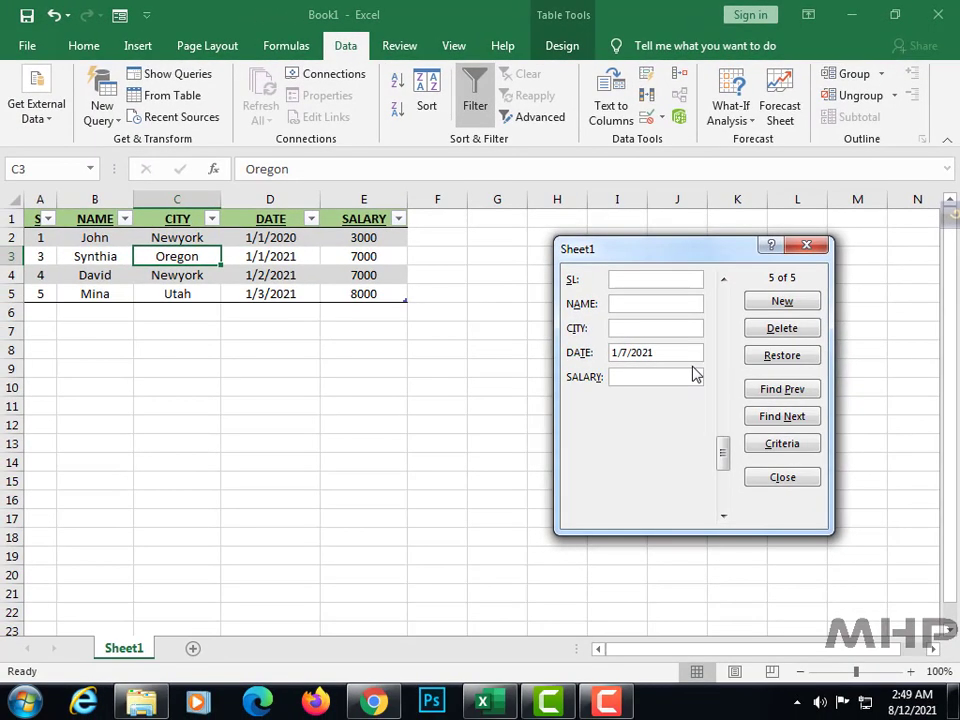
{"action": "key", "text": "Return"}
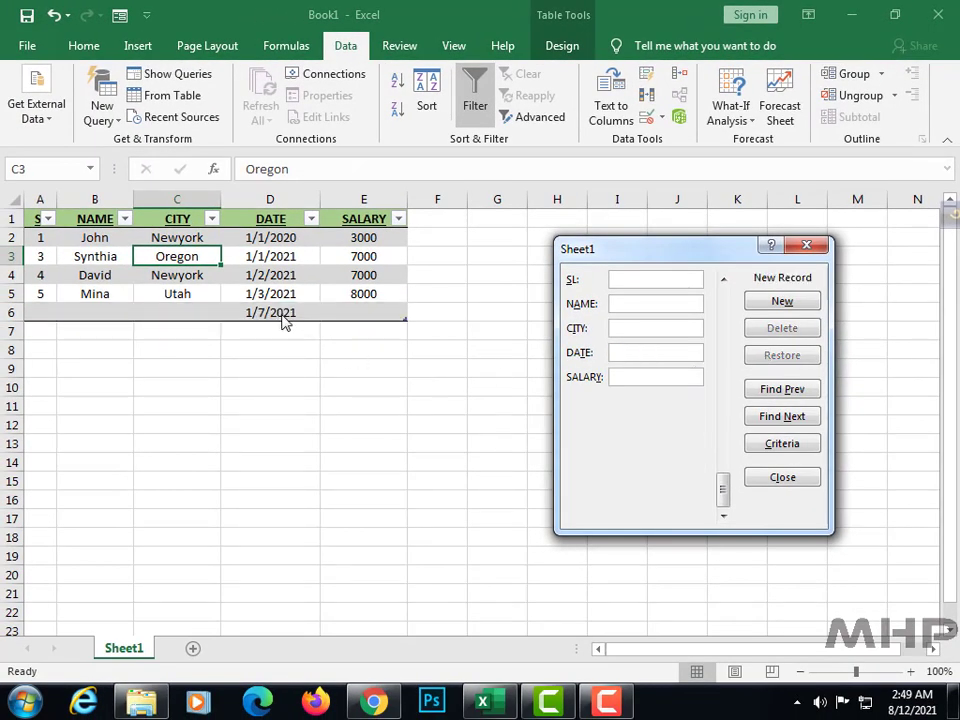